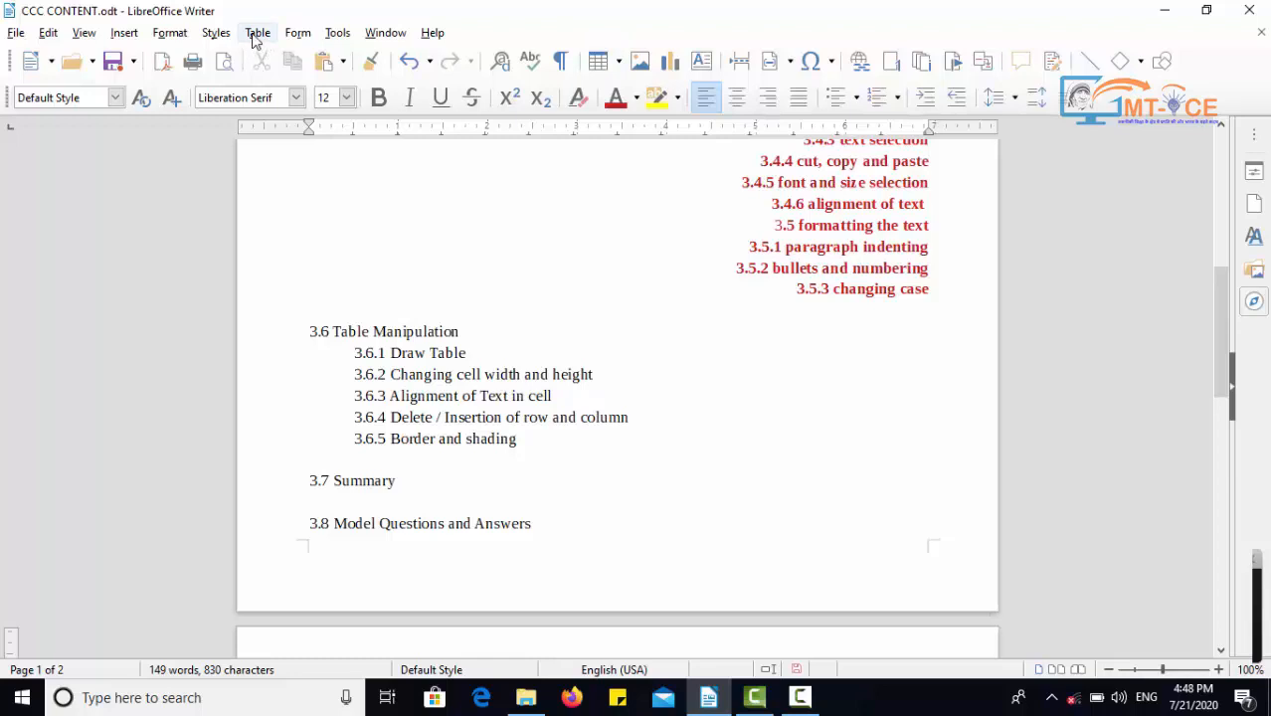
left_click(257, 33)
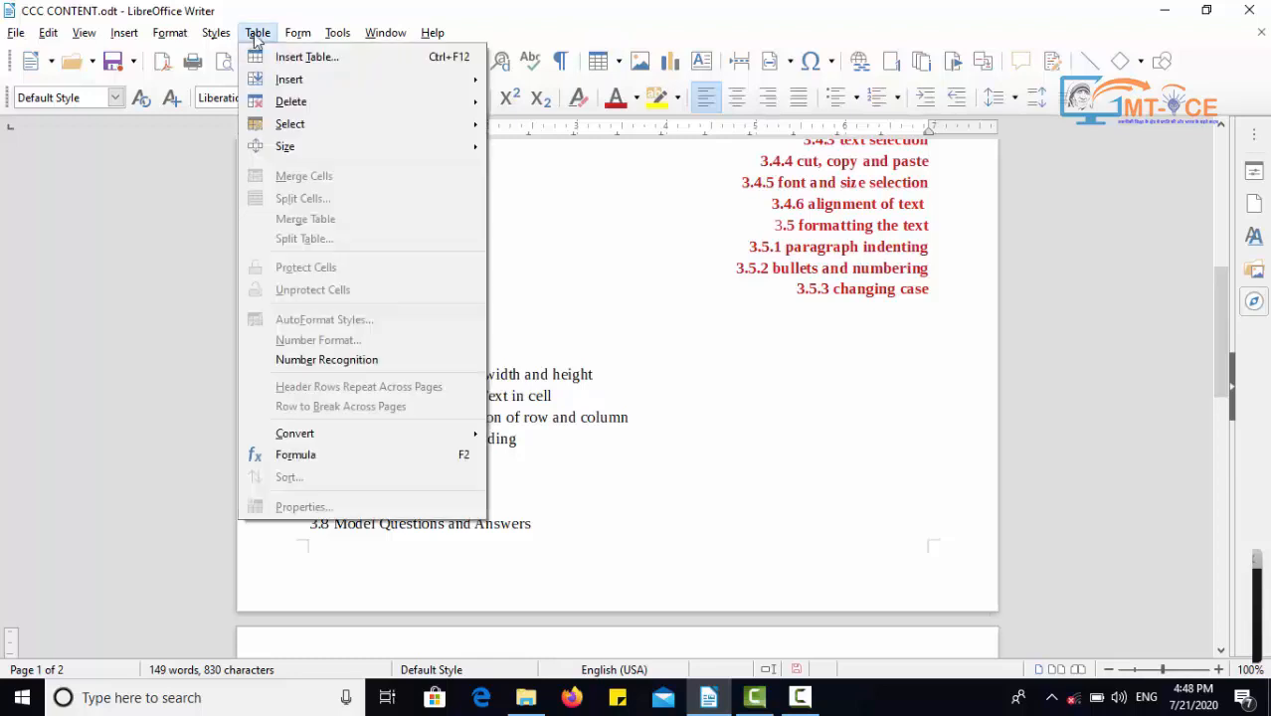
left_click(735, 461)
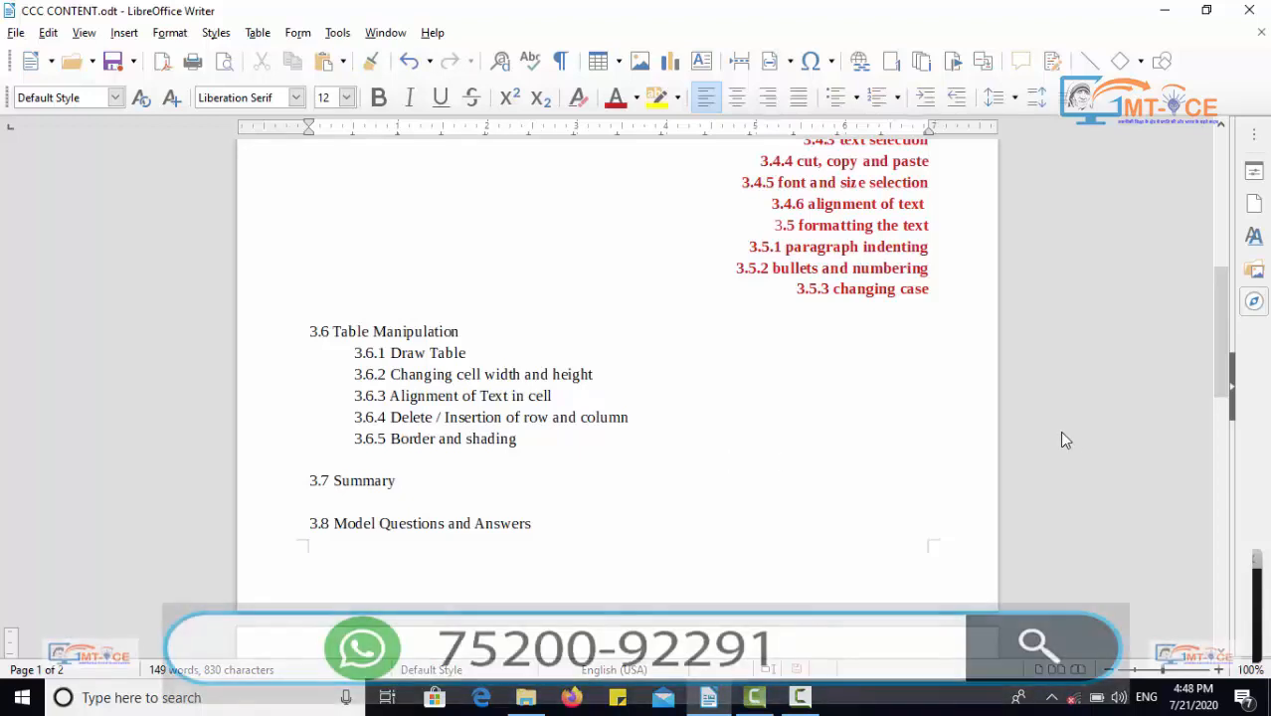
Step: Place the cursor in the SUGAR cell of the green table on page 2 to bring up the table tools
left_click_drag(1224, 343, 1234, 455)
left_click(659, 369)
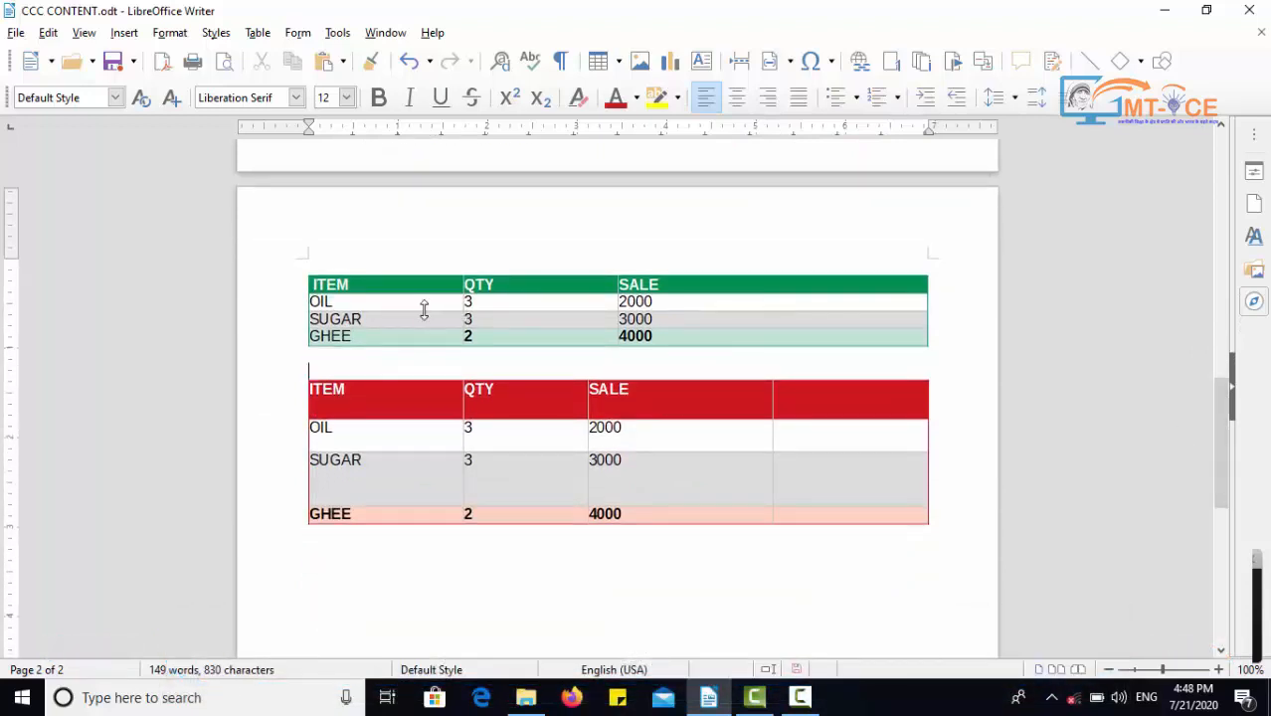
left_click(425, 318)
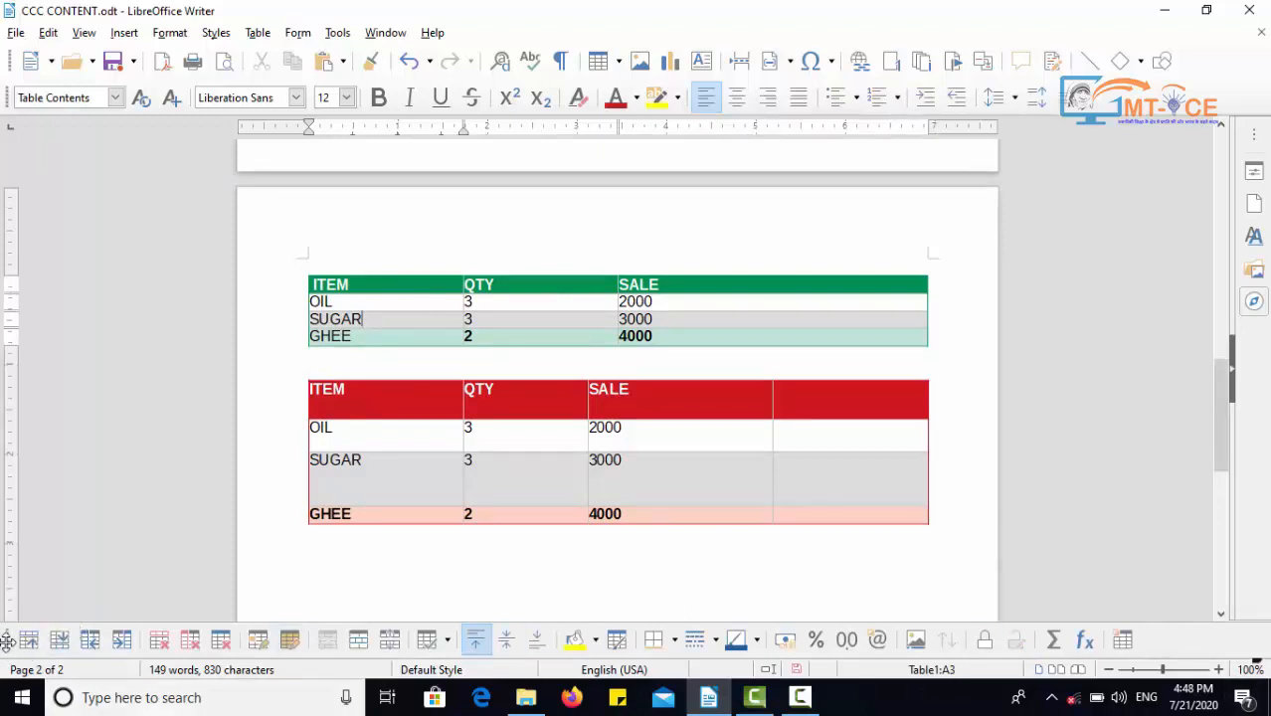
Step: Undock the Table toolbar as a floating one, dock it again, and move the cursor below the red table
left_click_drag(6, 642, 74, 534)
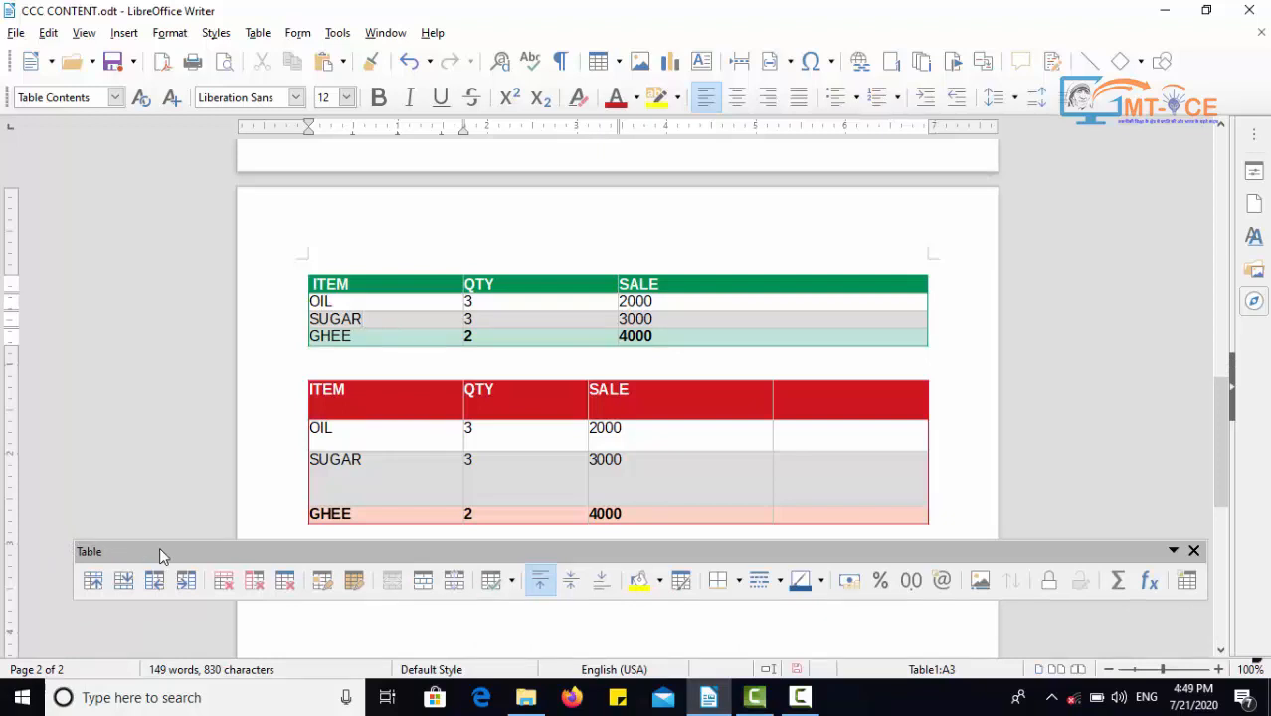
mouse_move(162, 555)
left_mouse_down()
mouse_move(128, 618)
mouse_move(75, 641)
mouse_move(20, 640)
left_mouse_up()
left_click(359, 545)
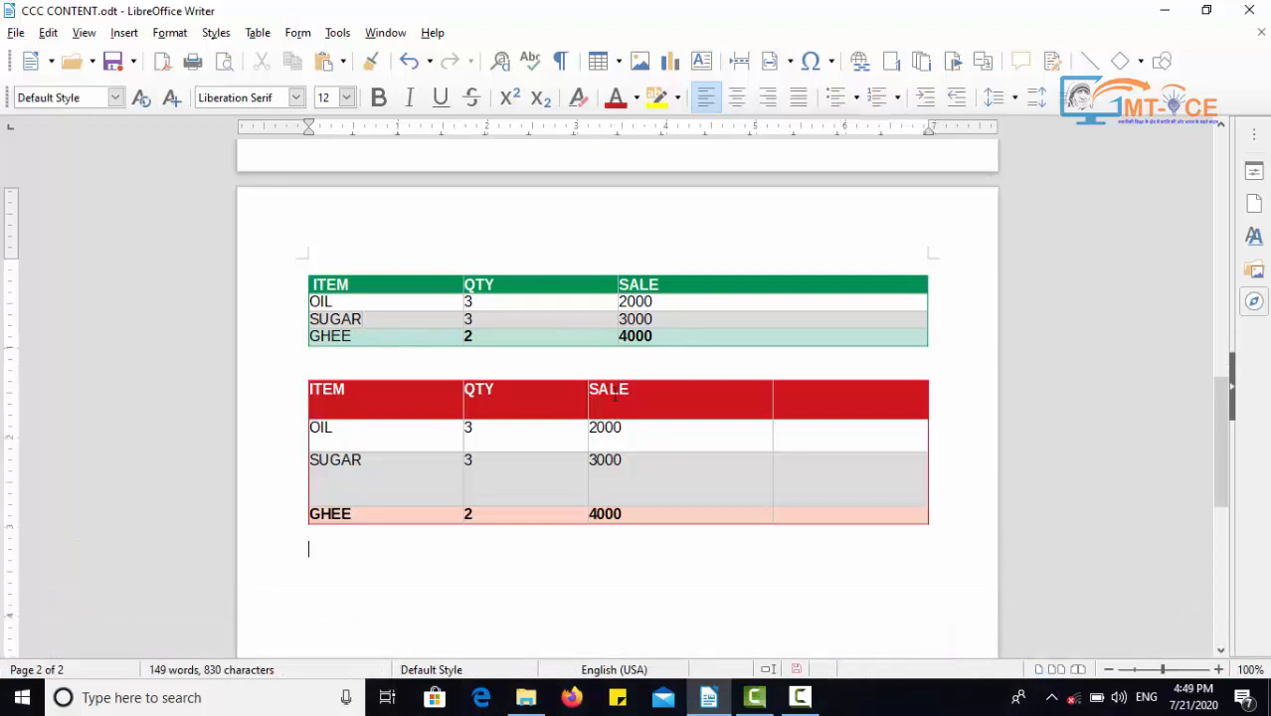
Step: Insert one empty row above and one below the SUGAR row in the red table
left_click(576, 418)
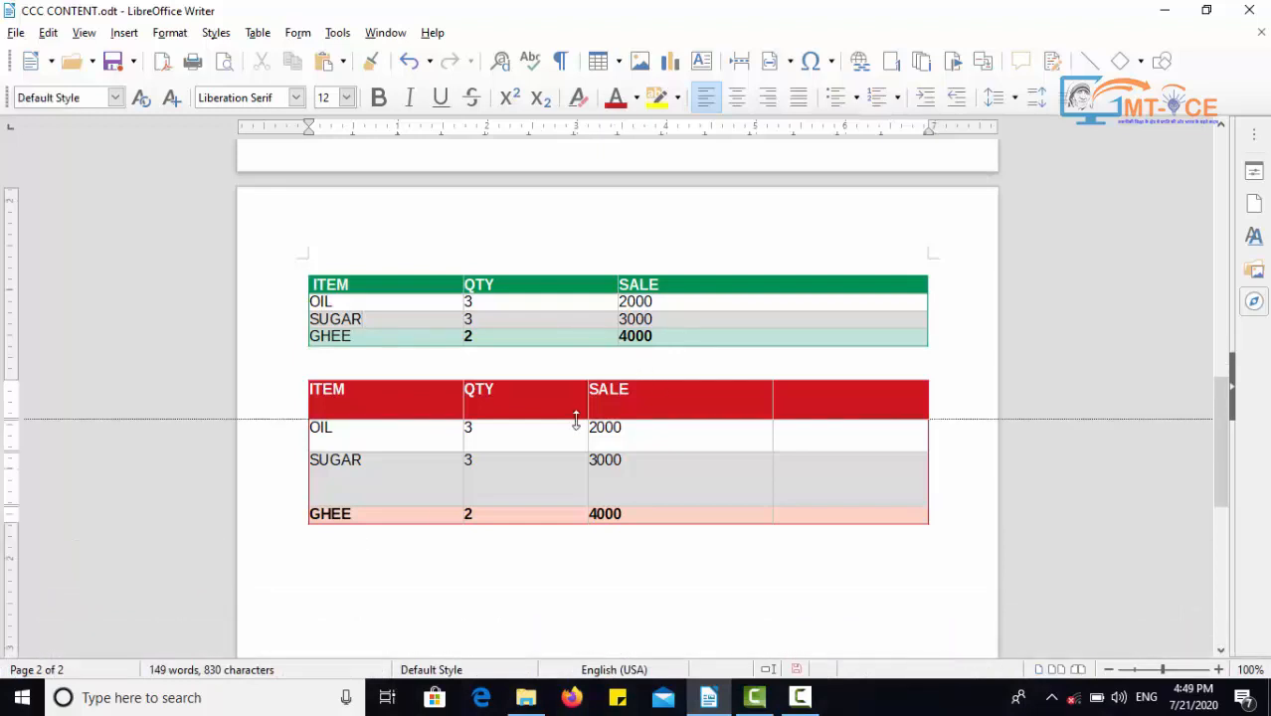
left_click(522, 459)
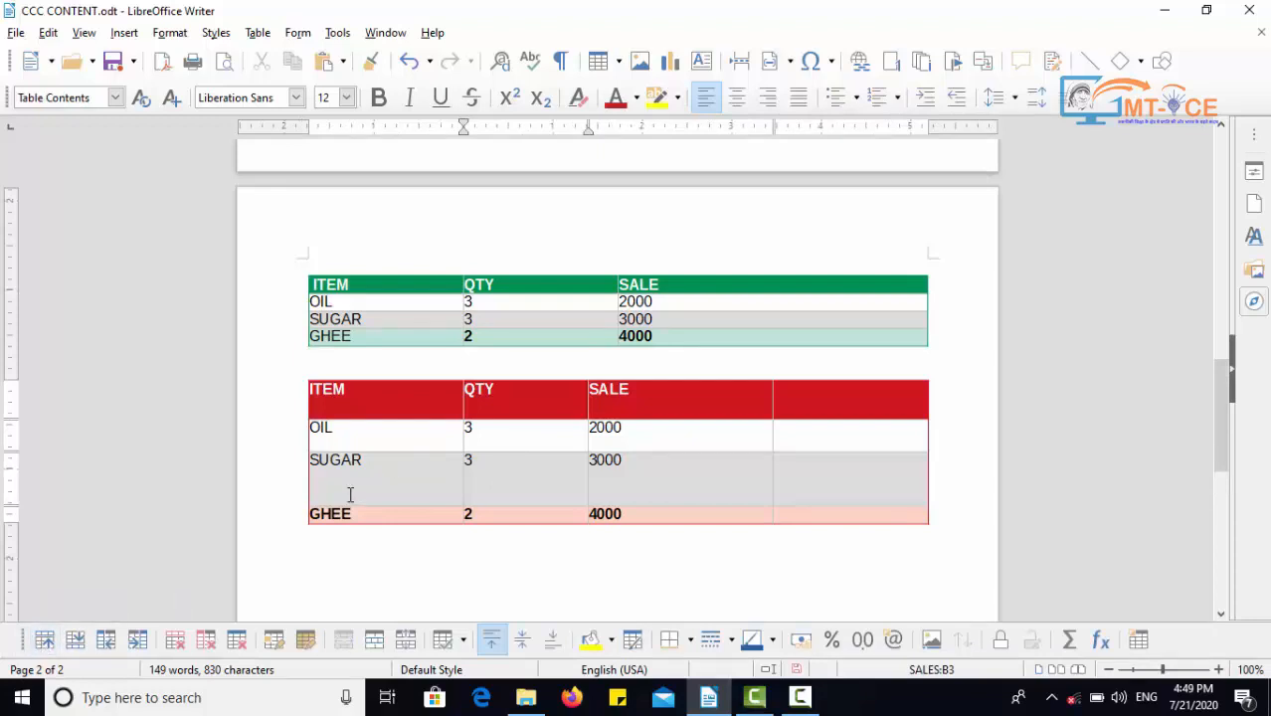
left_click(428, 447)
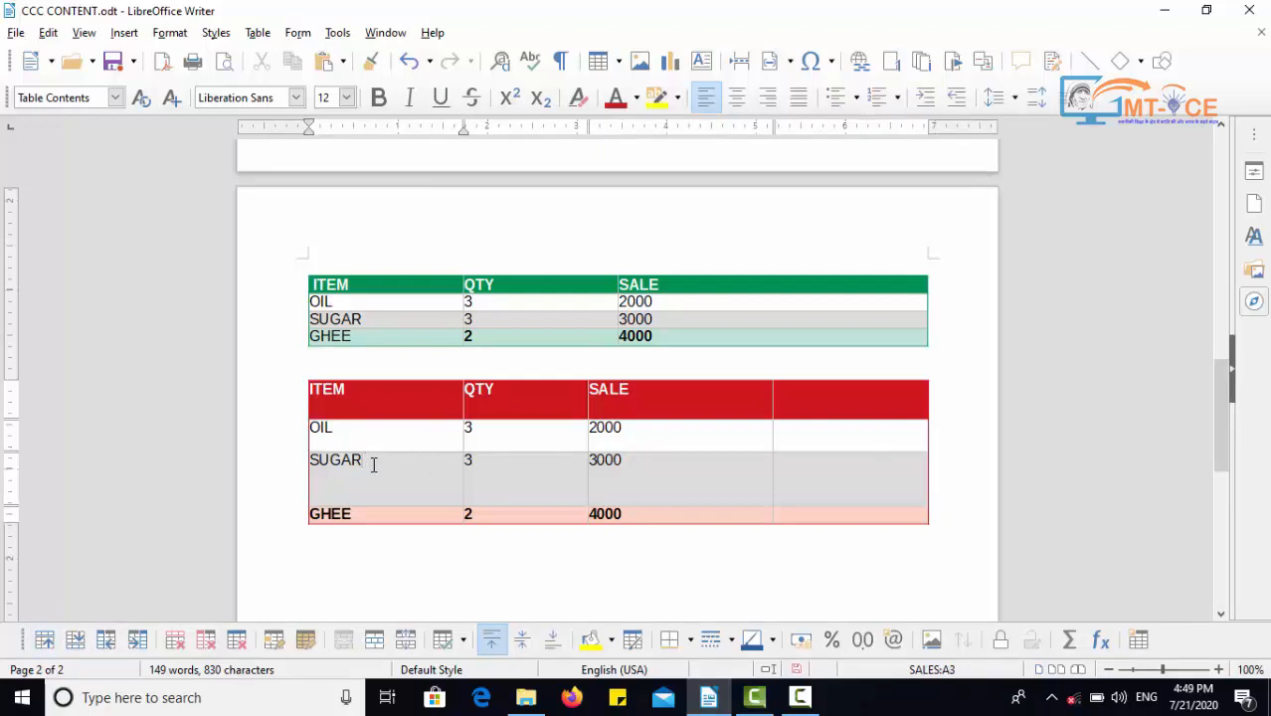
left_click(45, 641)
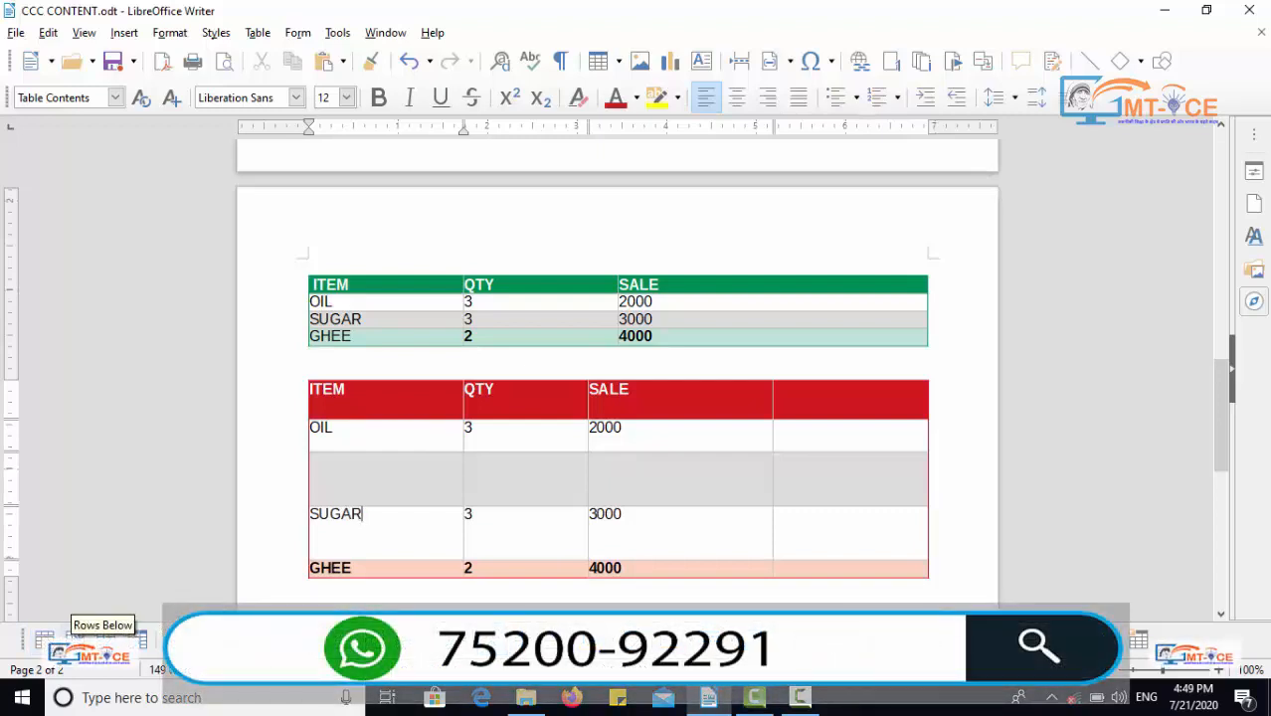
left_click(75, 641)
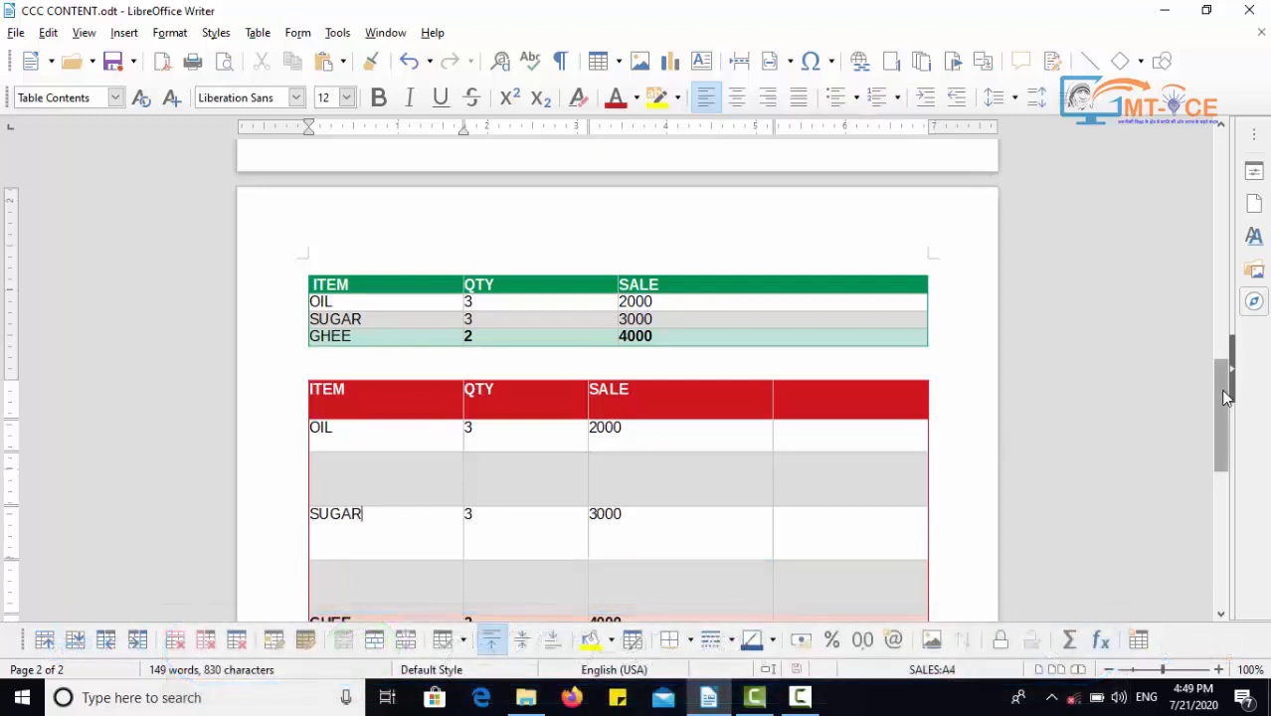
Step: Insert one empty column before and one after the QTY column in the red table
left_click_drag(1225, 389, 1227, 427)
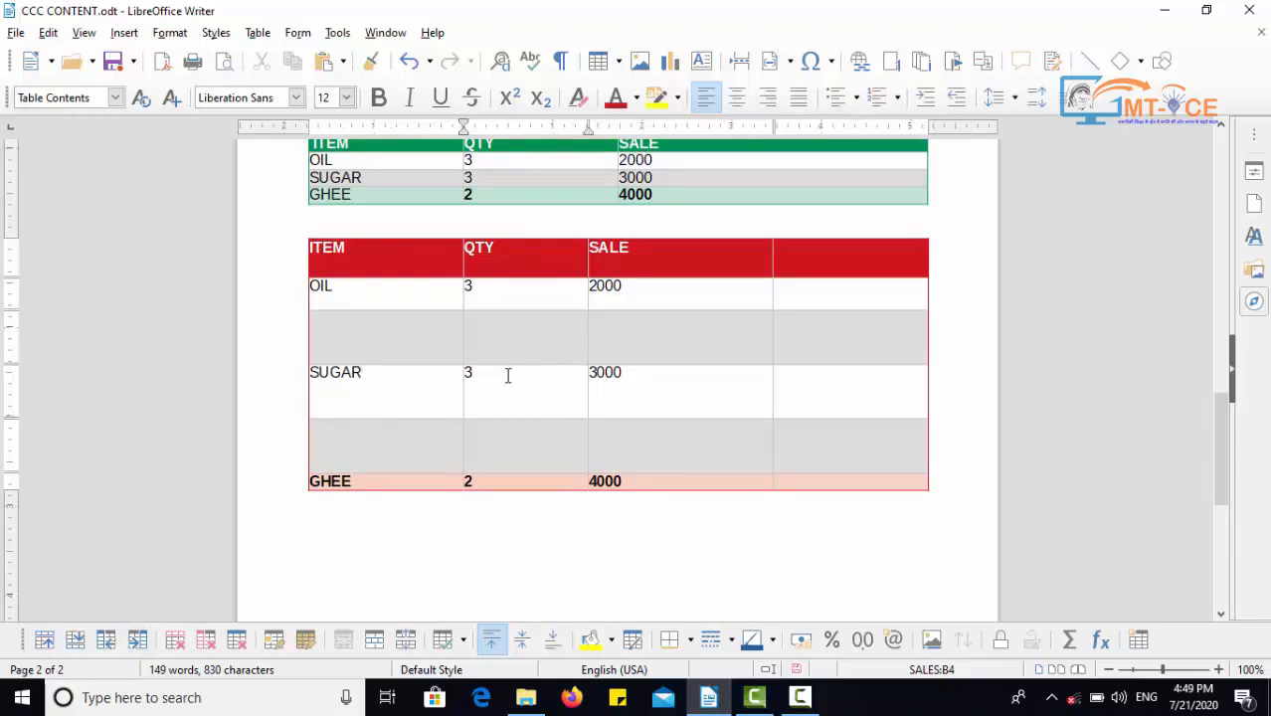
left_click(115, 644)
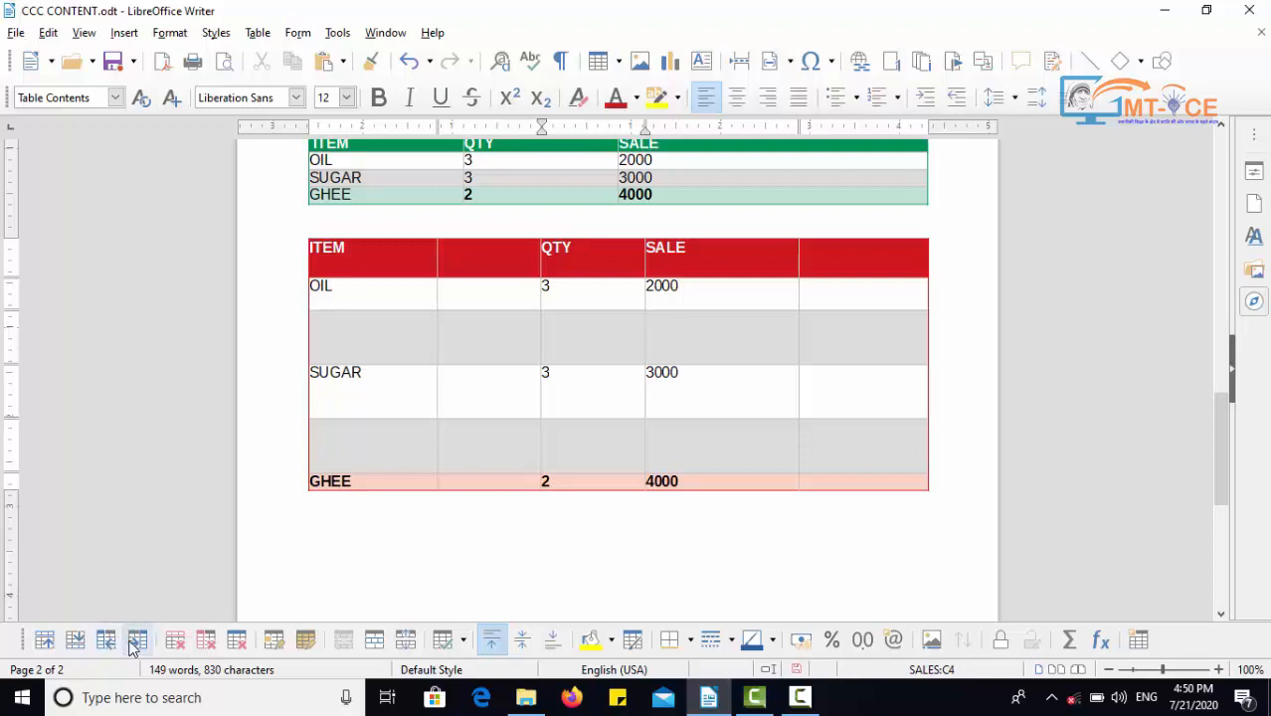
left_click(140, 644)
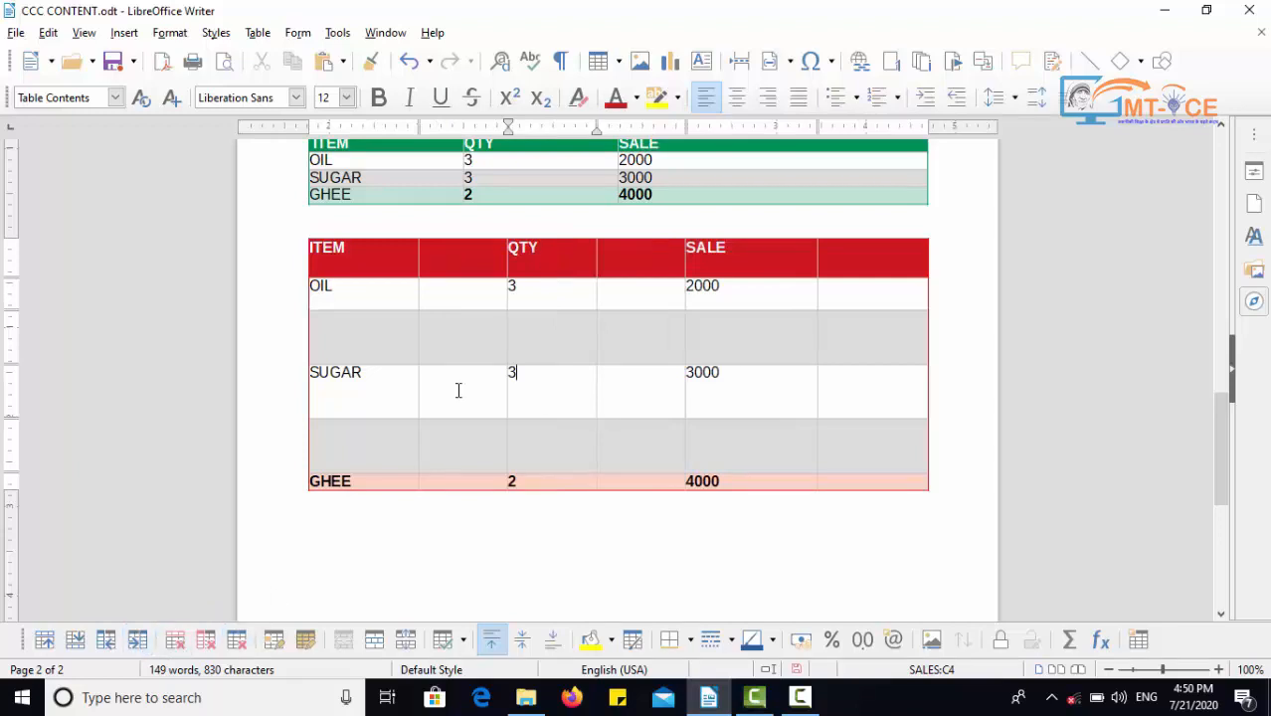
Step: Delete the empty row between OIL and SUGAR in the red table
left_click_drag(389, 332, 848, 324)
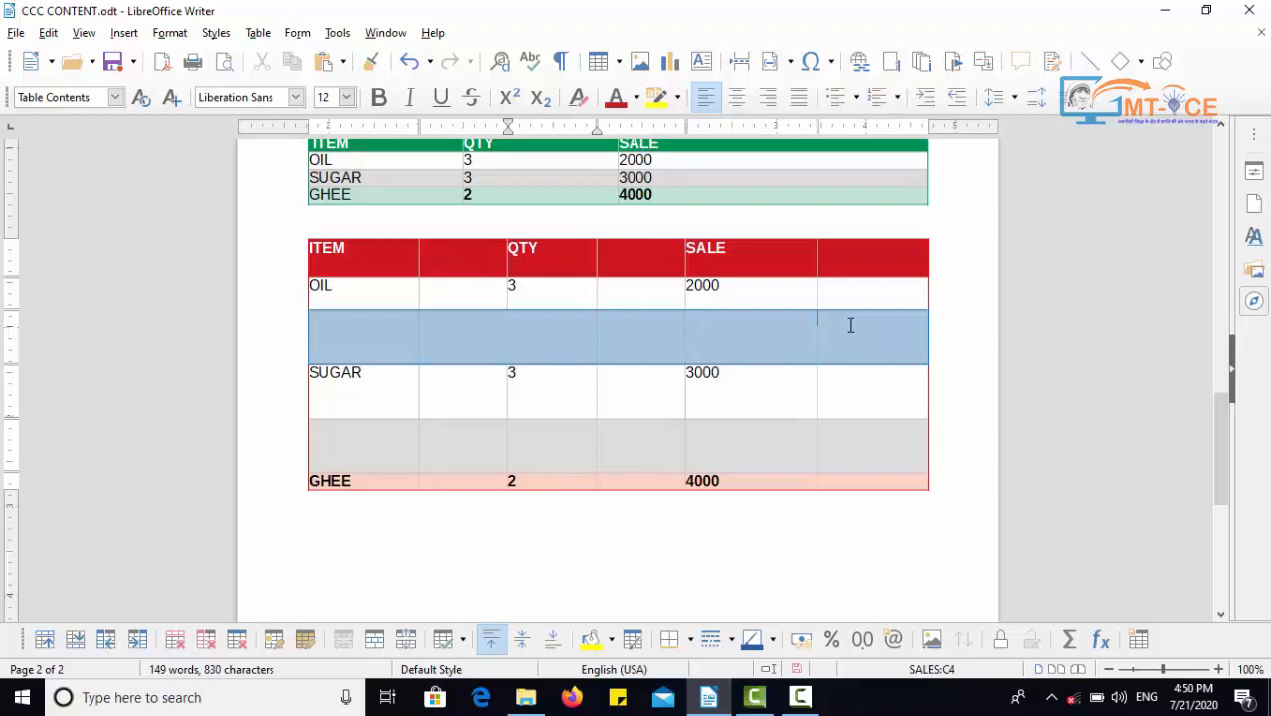
left_click(446, 336)
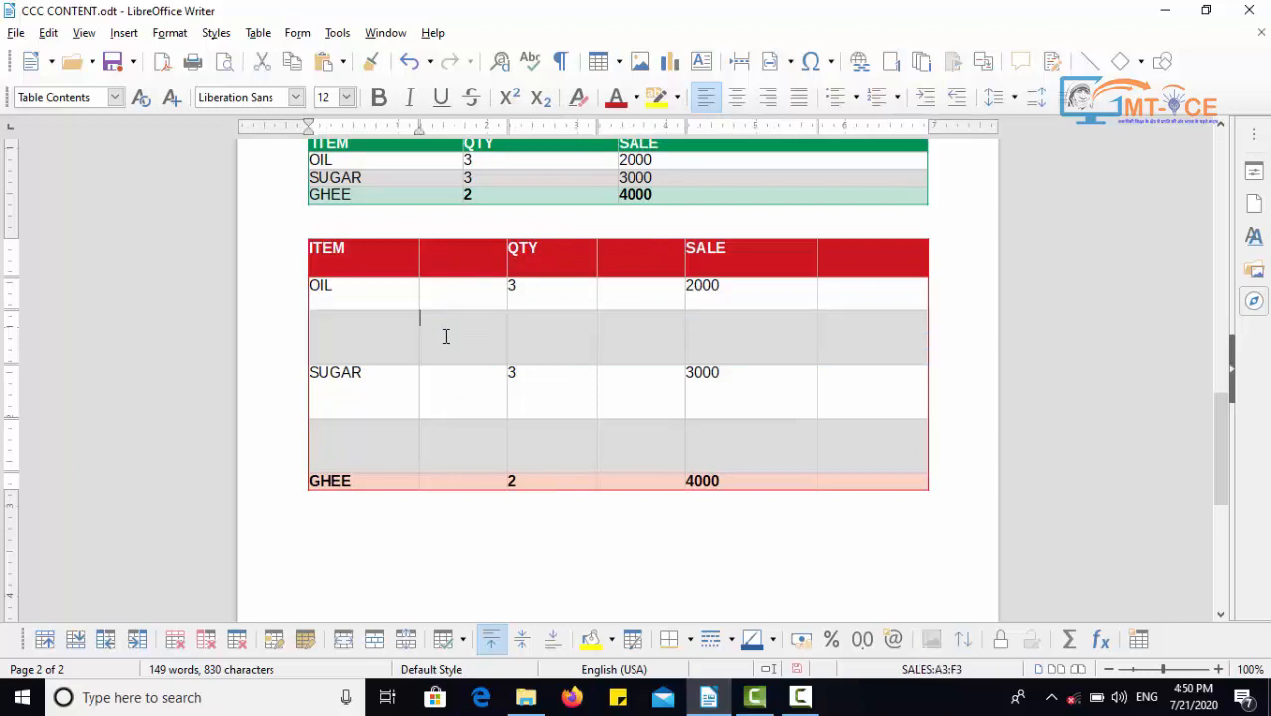
left_click(176, 641)
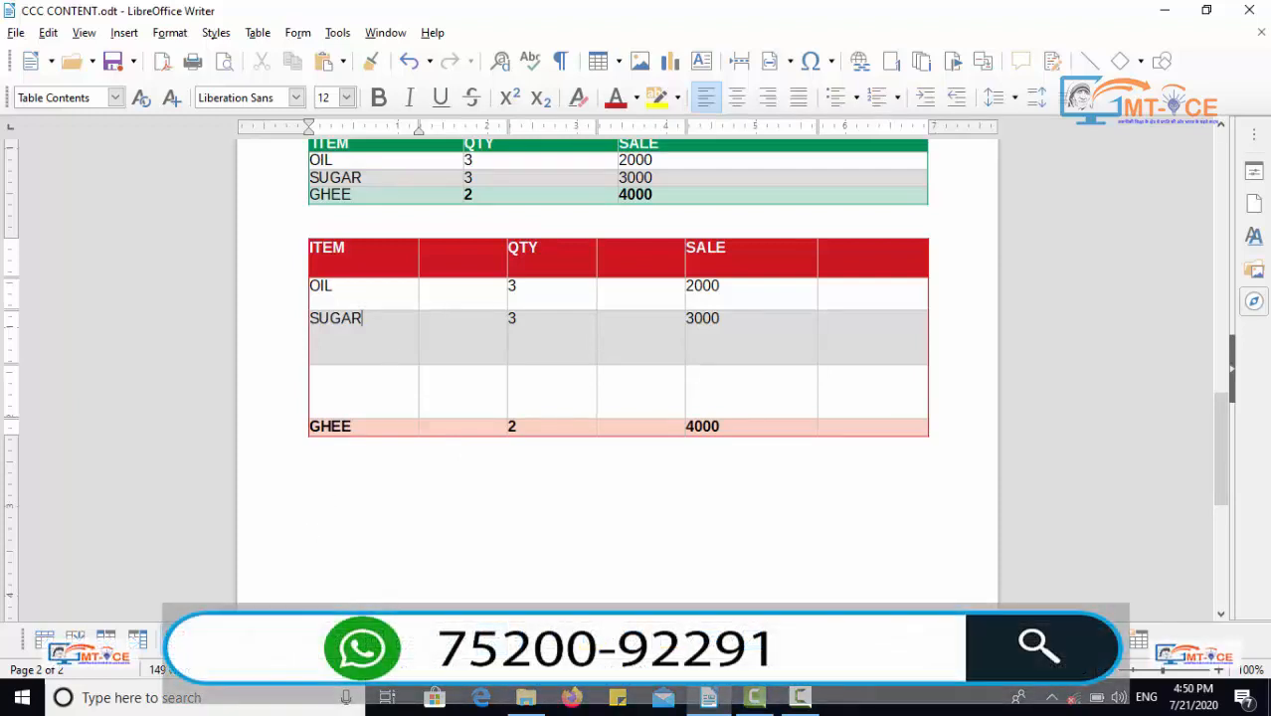
Step: Delete the SUGAR row from the red table and undo that deletion
left_click(176, 641)
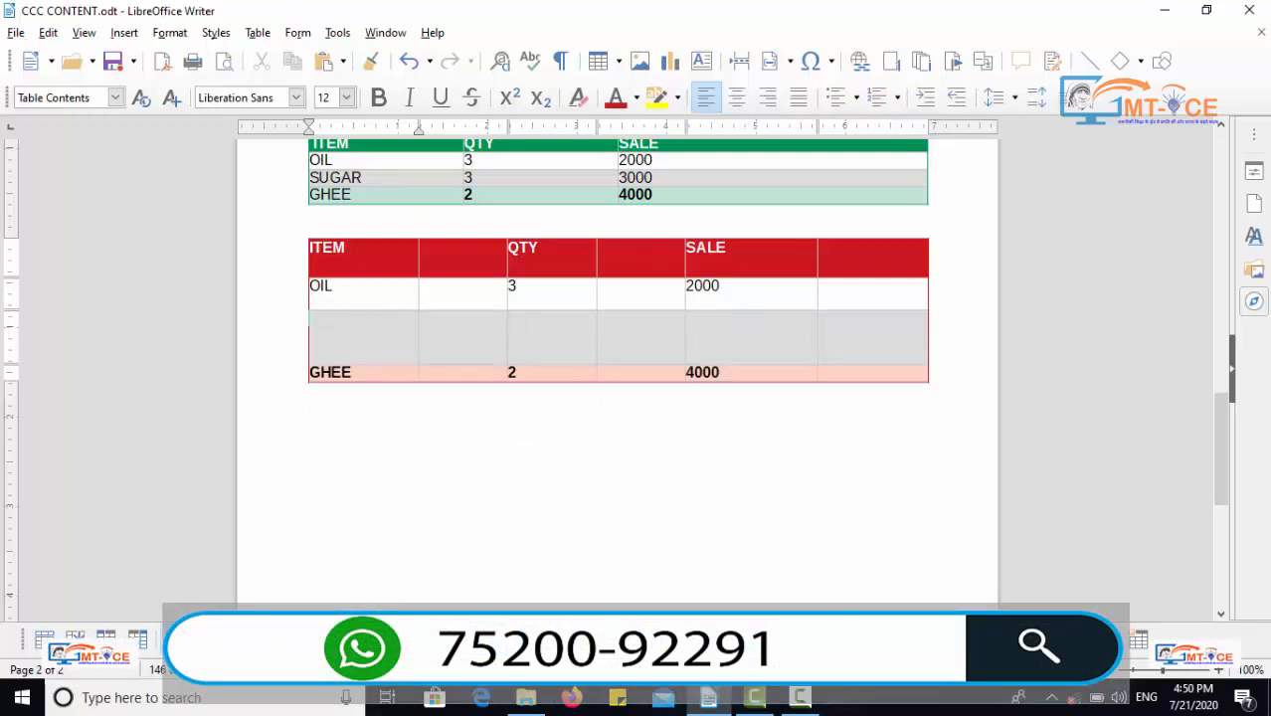
key("ctrl+z")
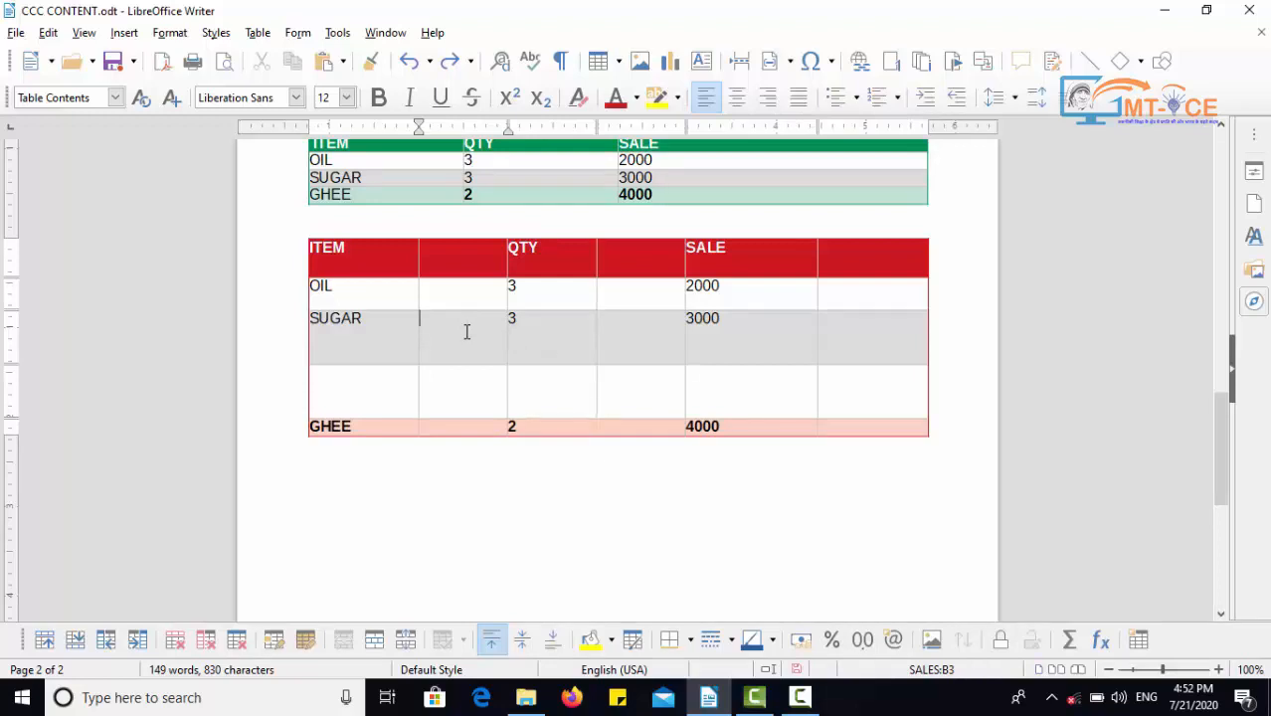
left_click_drag(397, 329, 854, 339)
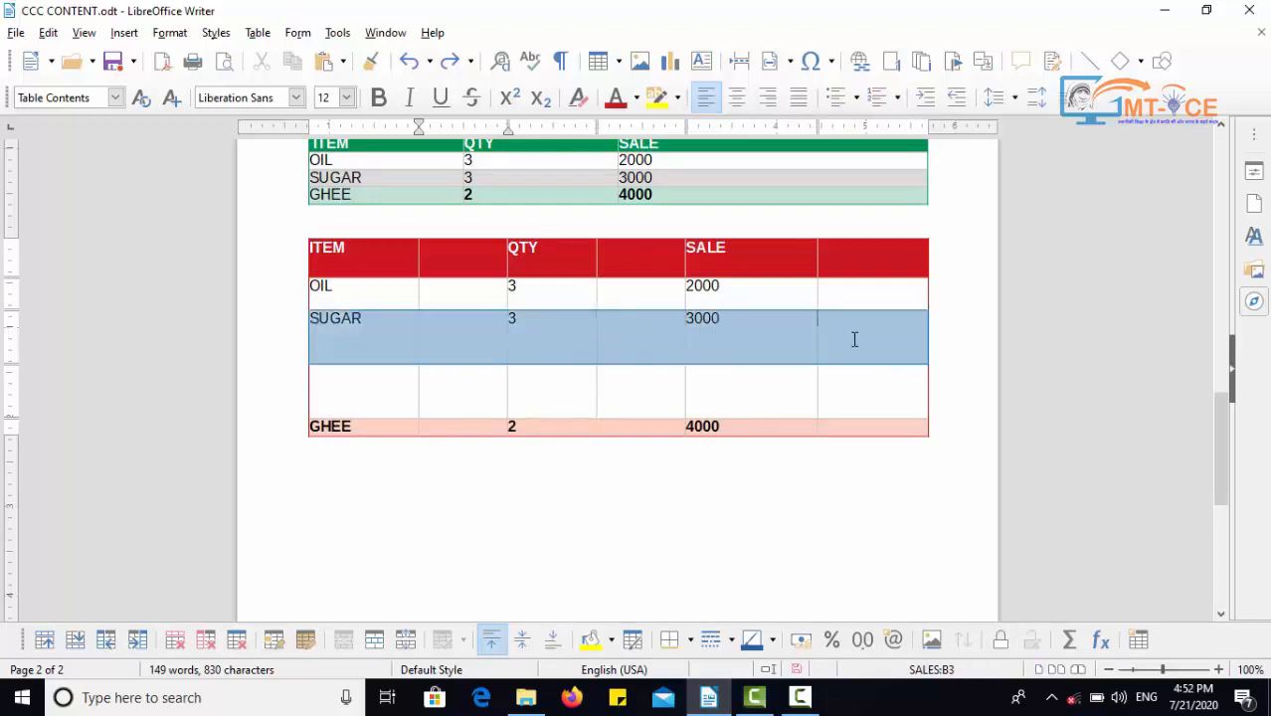
left_click(461, 329)
left_click_drag(472, 301, 476, 419)
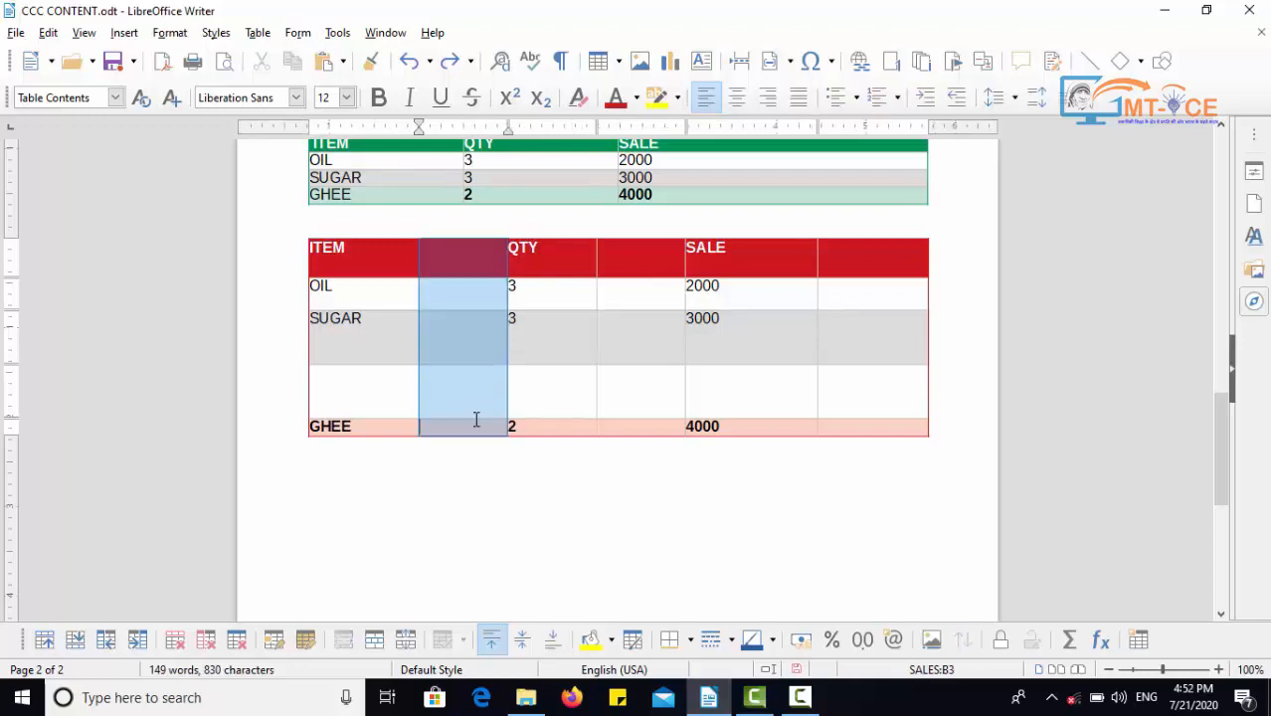
left_click(462, 353)
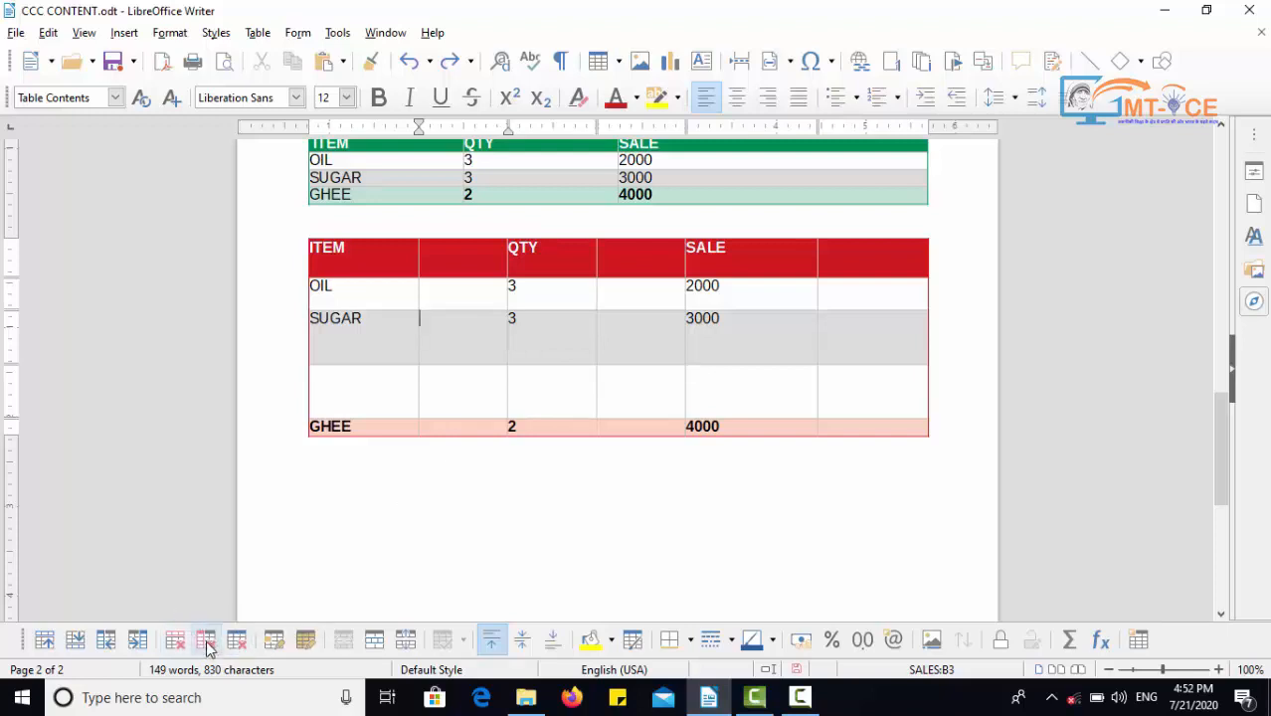
left_click(463, 288)
left_click(465, 329)
left_click(461, 382)
left_click_drag(455, 256, 455, 325)
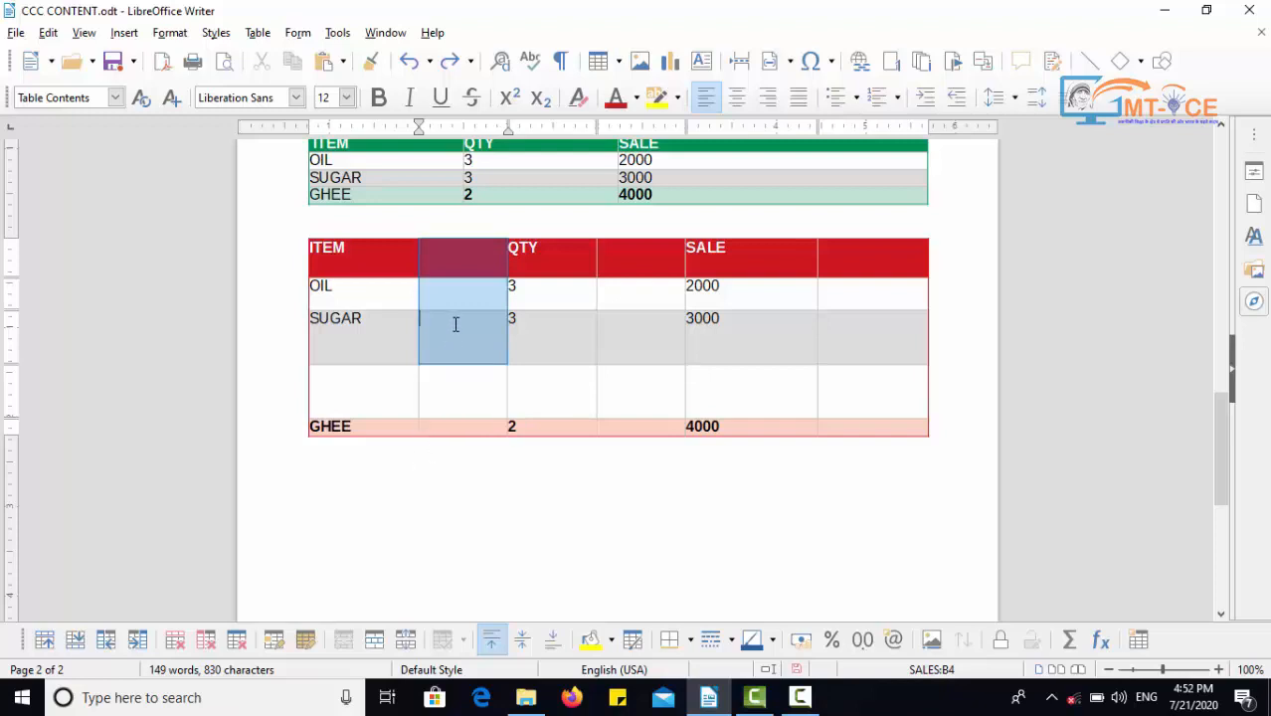
Step: Delete the empty columns before and after the QTY column in the red table
left_click(455, 323)
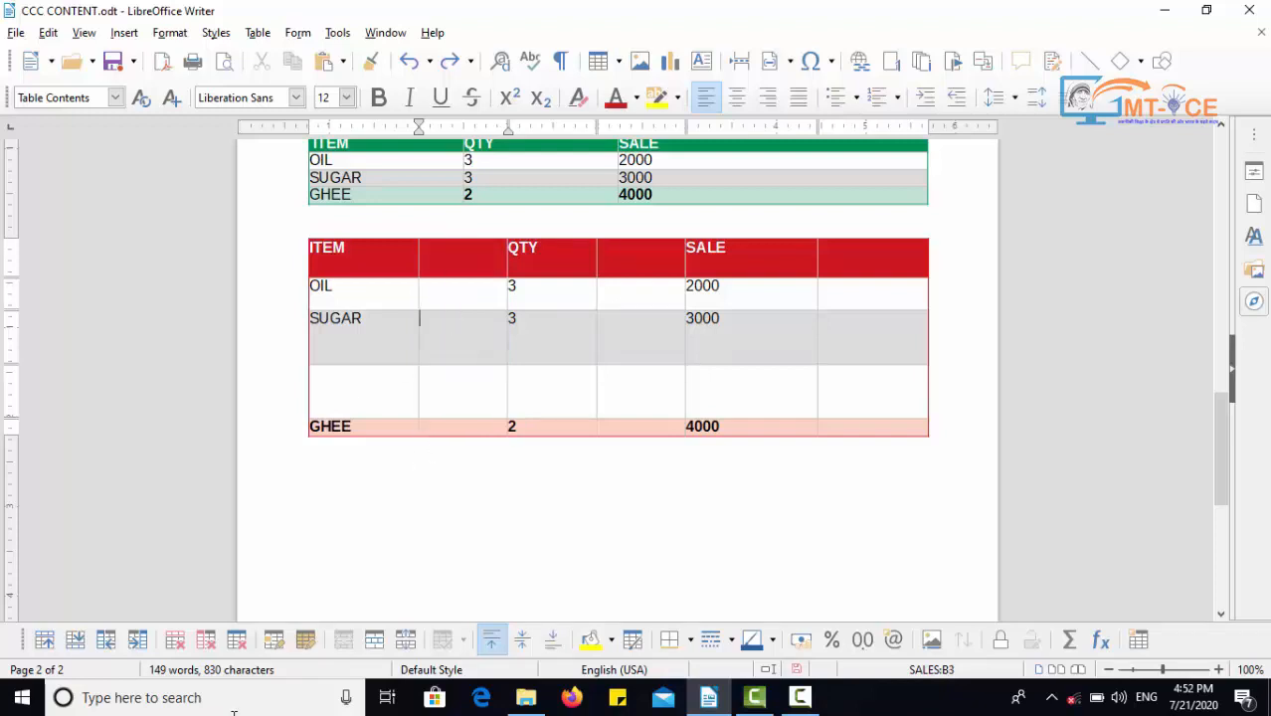
left_click(207, 641)
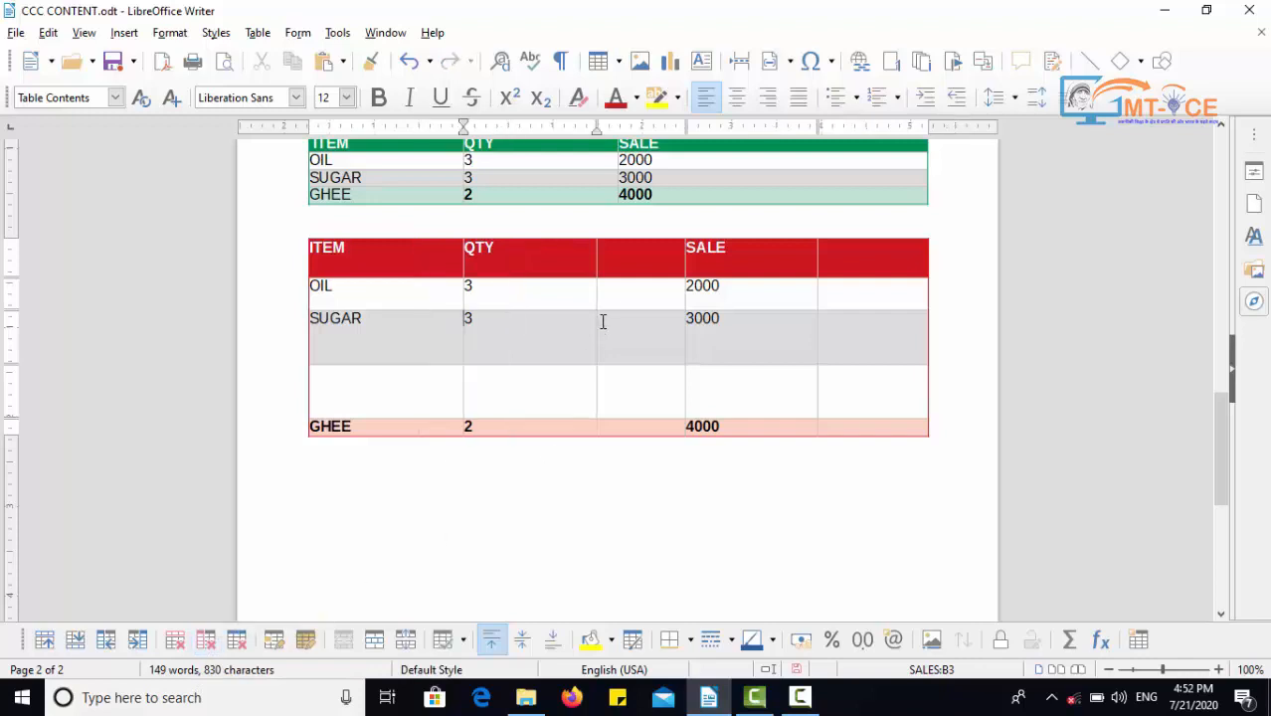
left_click(209, 641)
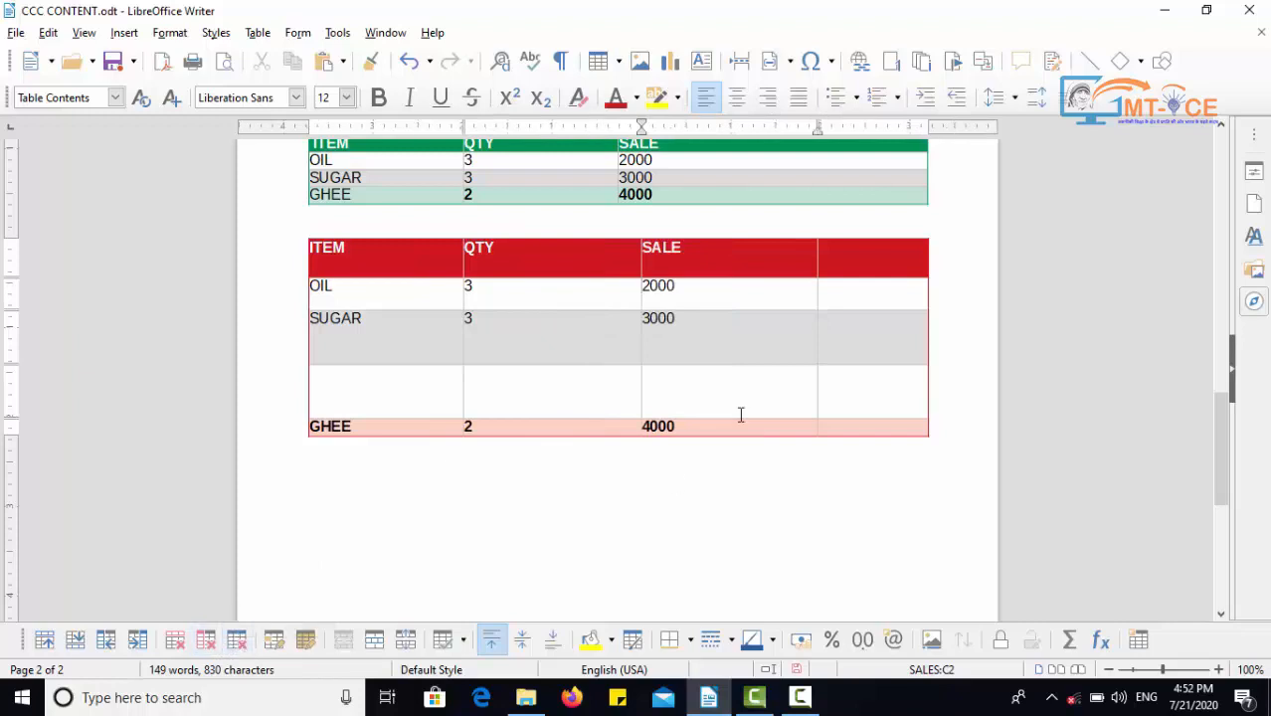
Step: Delete the entire red table, undo the deletion, and clear the selection
left_click(539, 329)
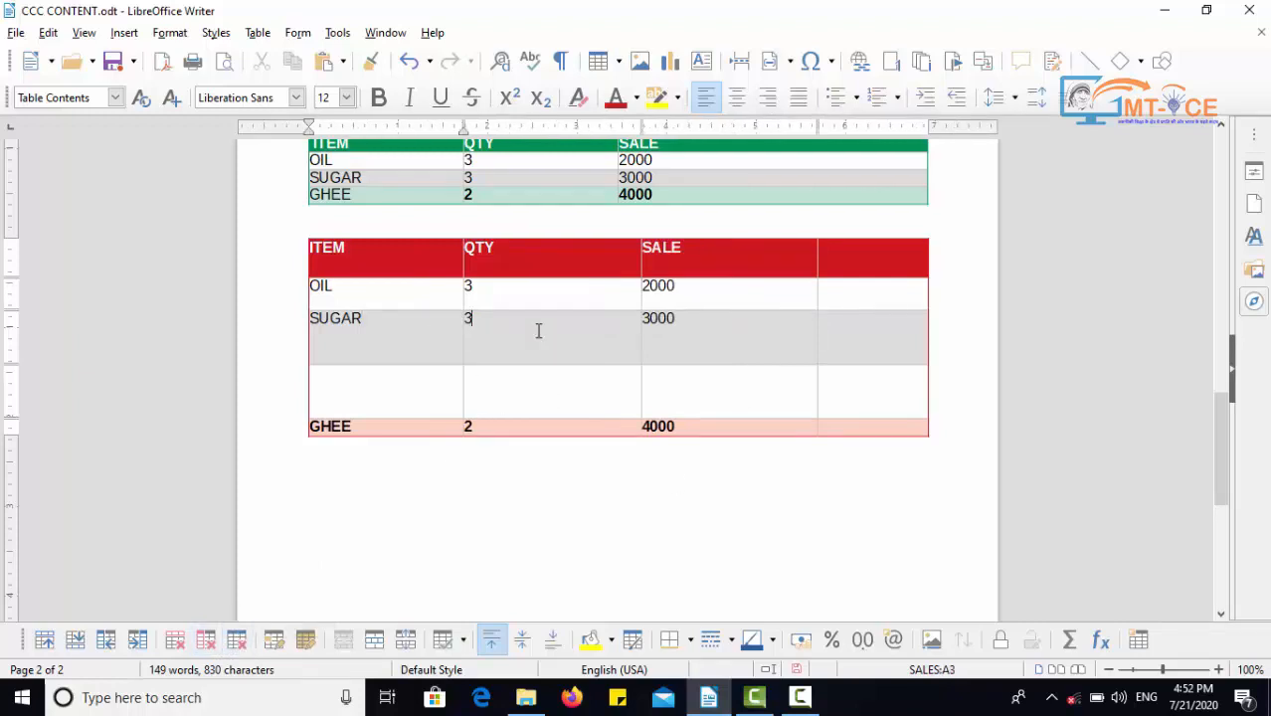
left_click(238, 640)
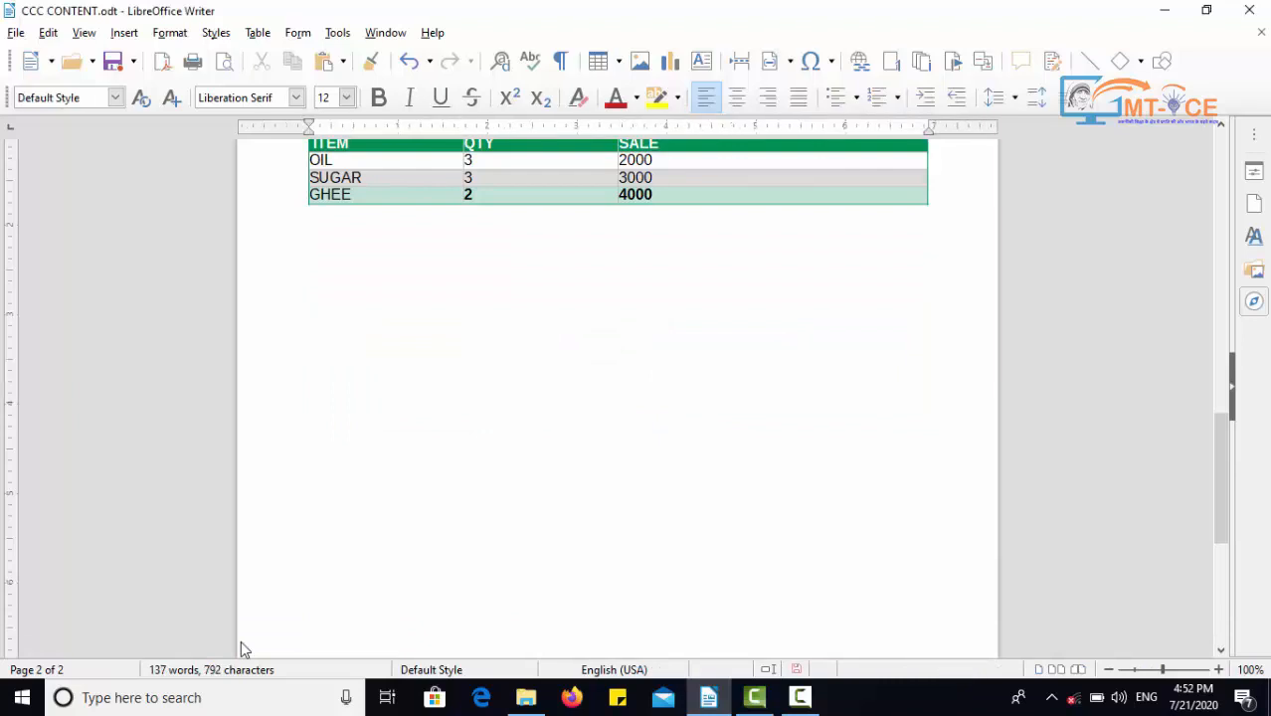
key("ctrl+z")
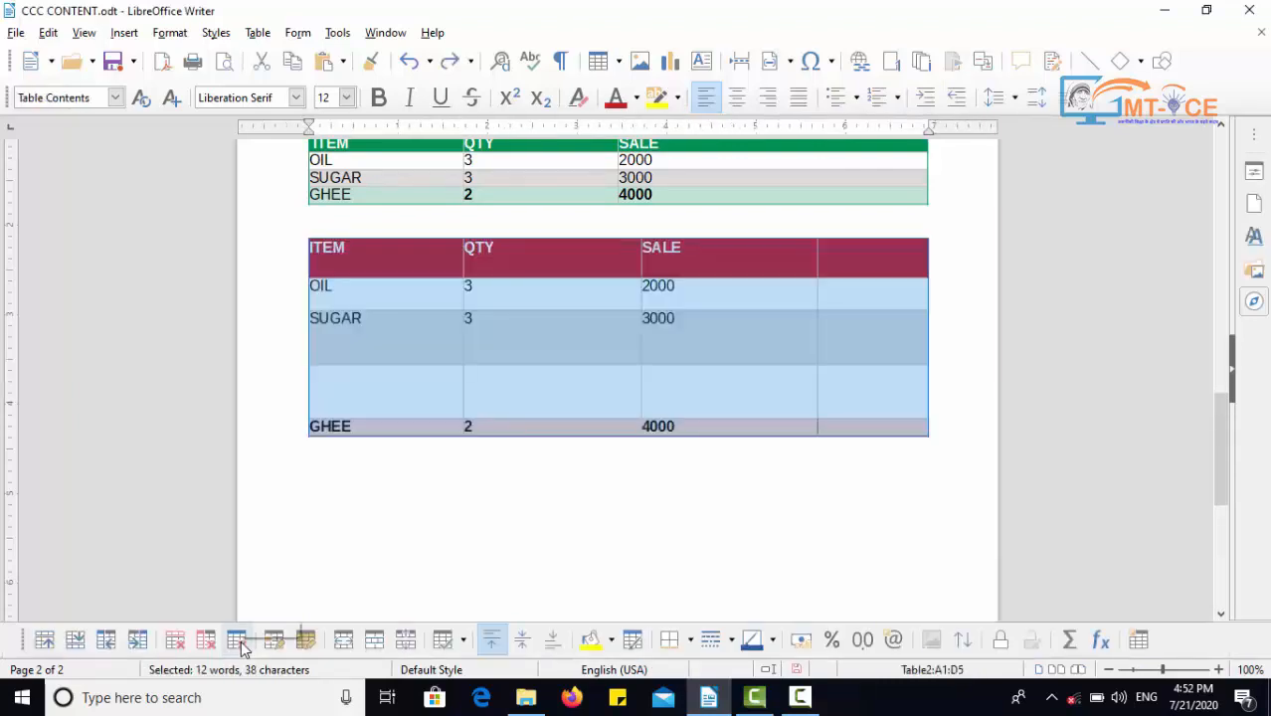
left_click(366, 528)
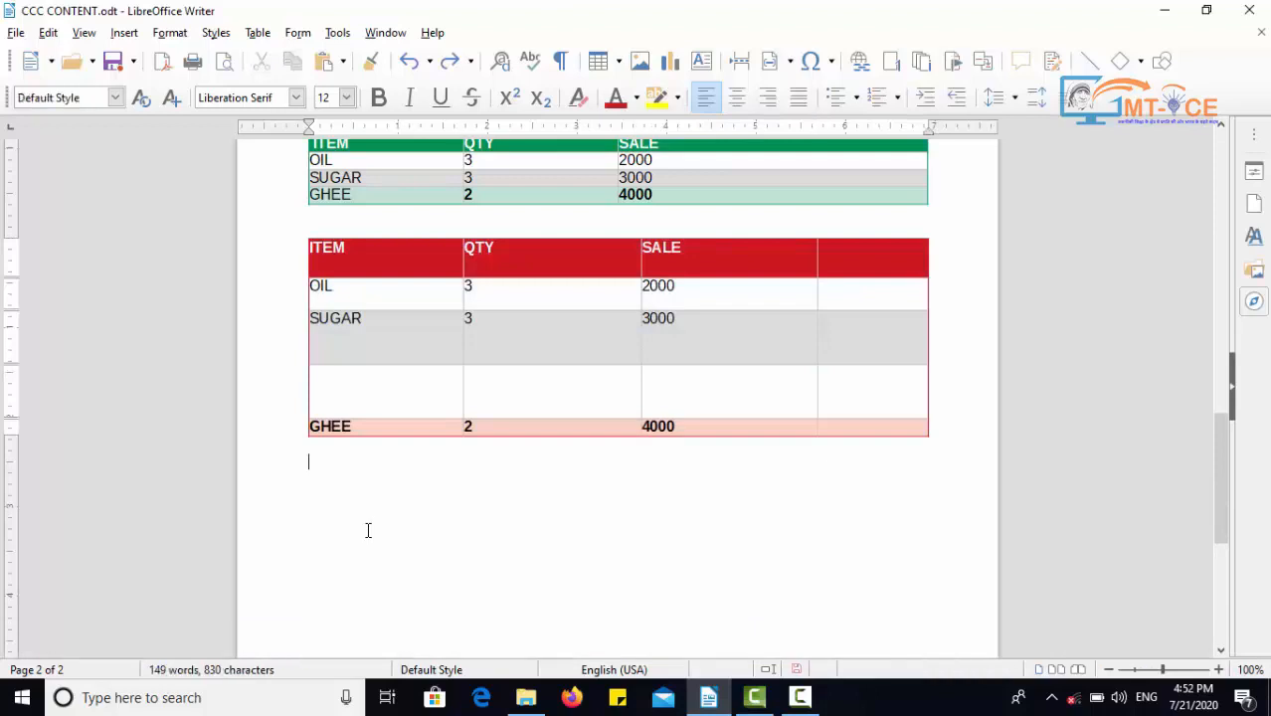
Step: Use Select Cell on the SALE cell of the red table's SUGAR row, and on the QTY cell of that row
left_click(679, 329)
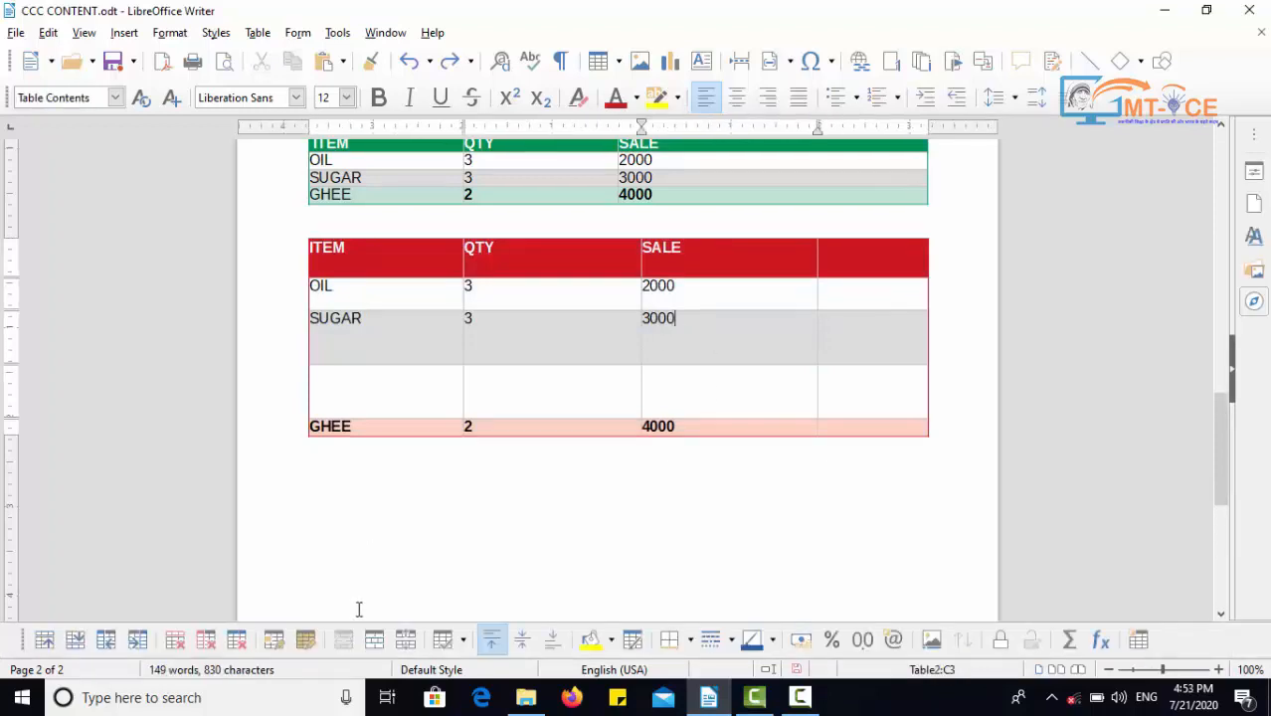
left_click(280, 647)
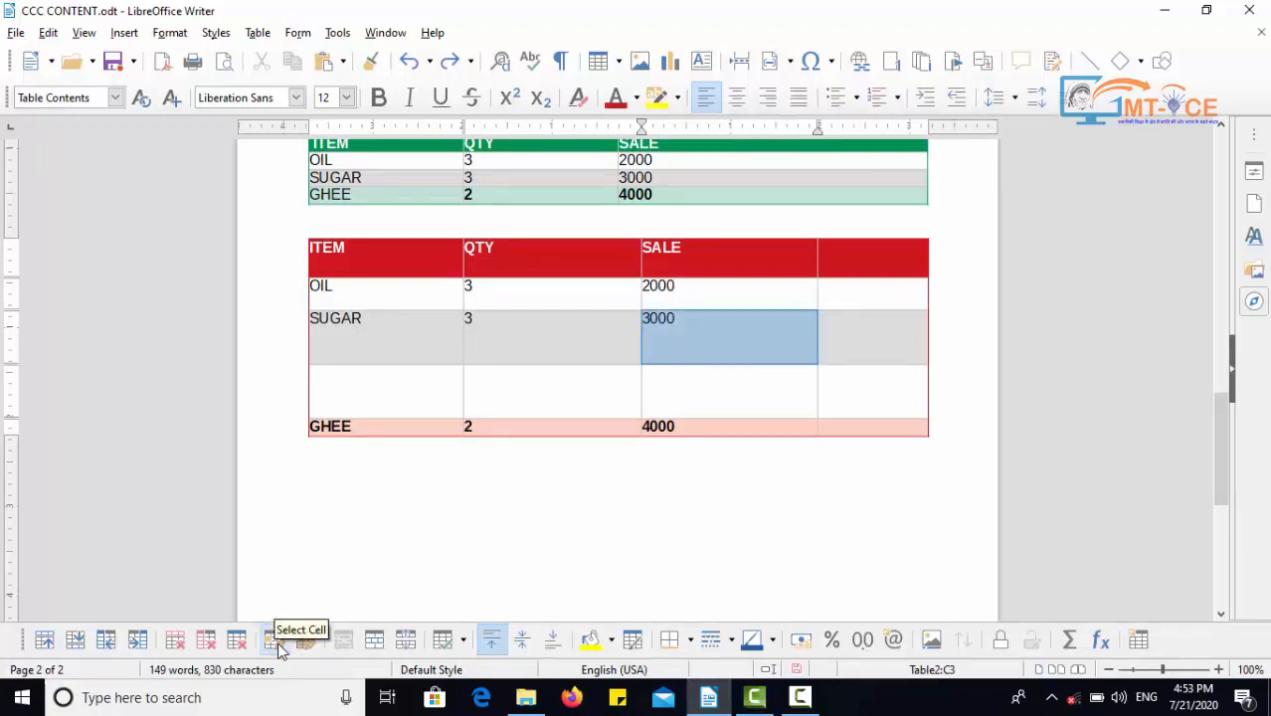
left_click(542, 319)
left_click(275, 642)
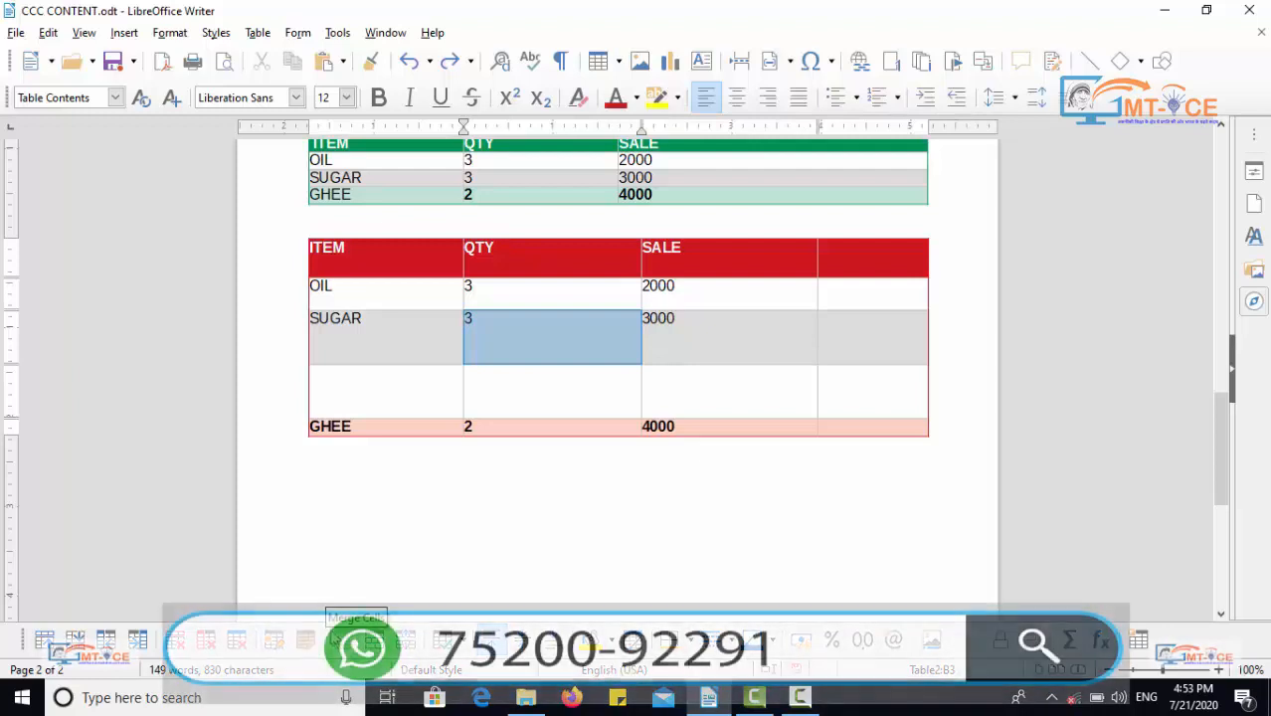
Step: Select the whole red table and return the cursor to the QTY cell of the SUGAR row
left_click(297, 642)
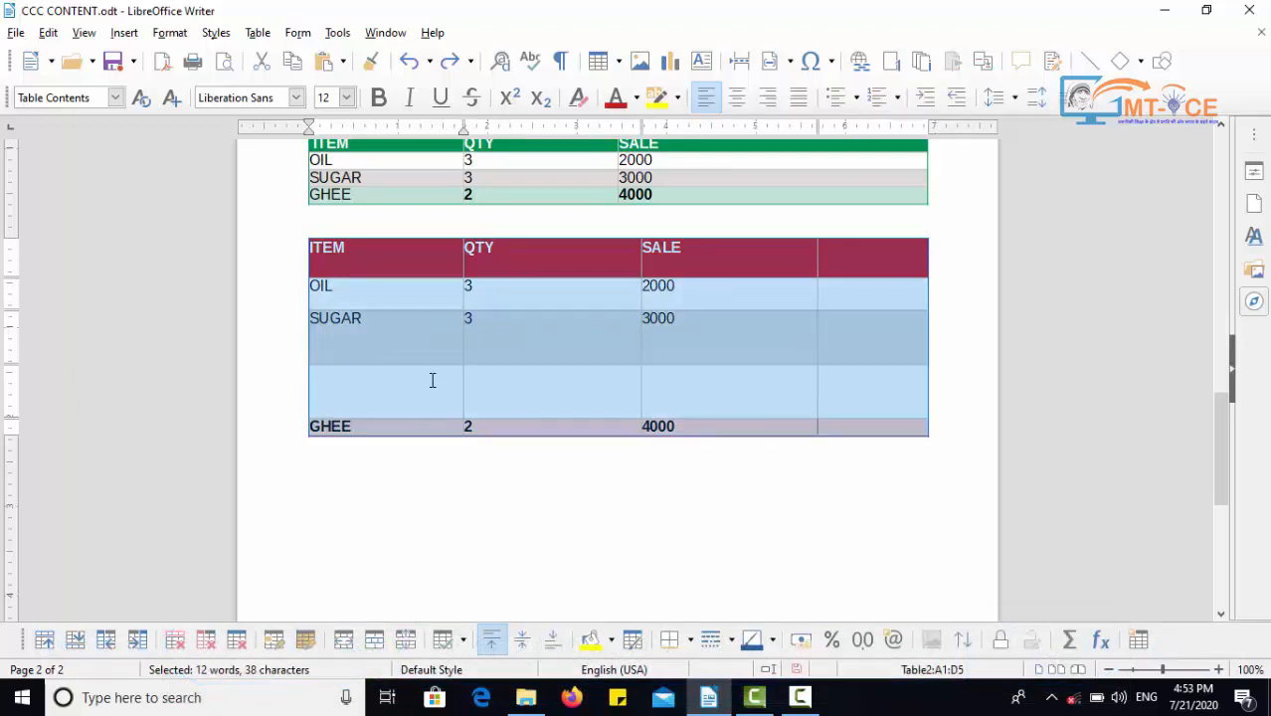
left_click(528, 344)
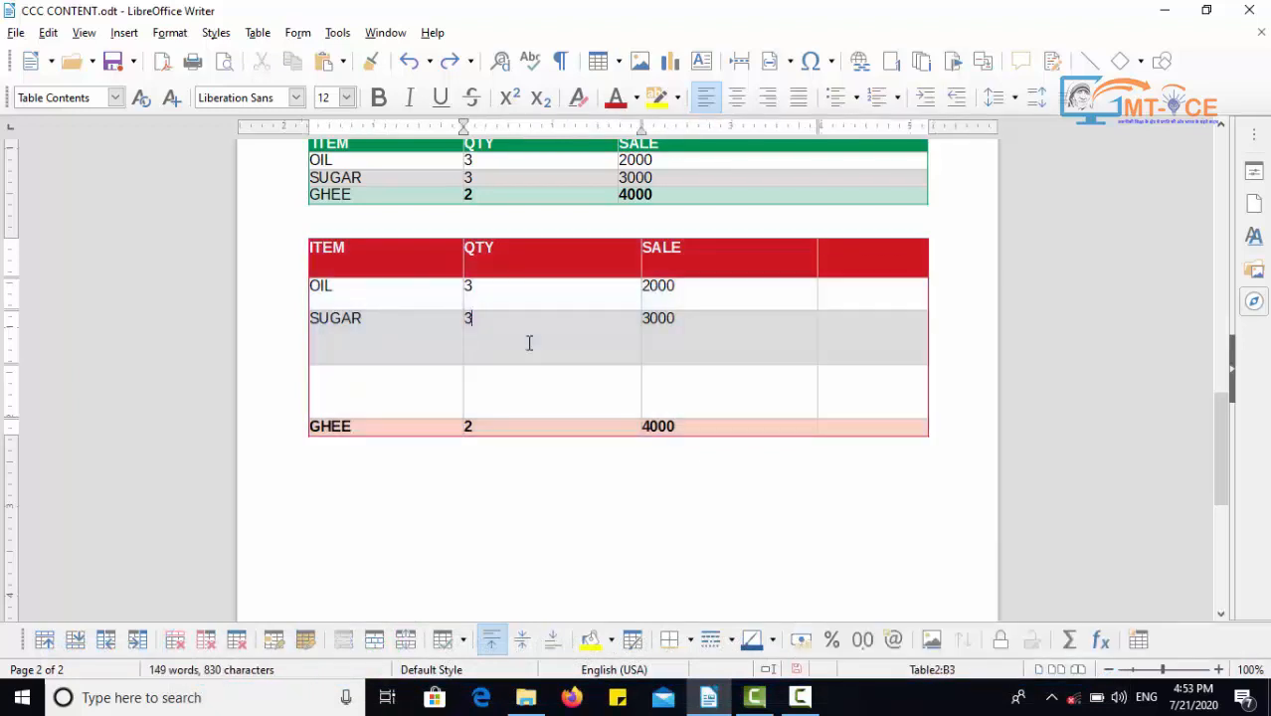
Step: Insert a new row above the header row of the red table
right_click(563, 269)
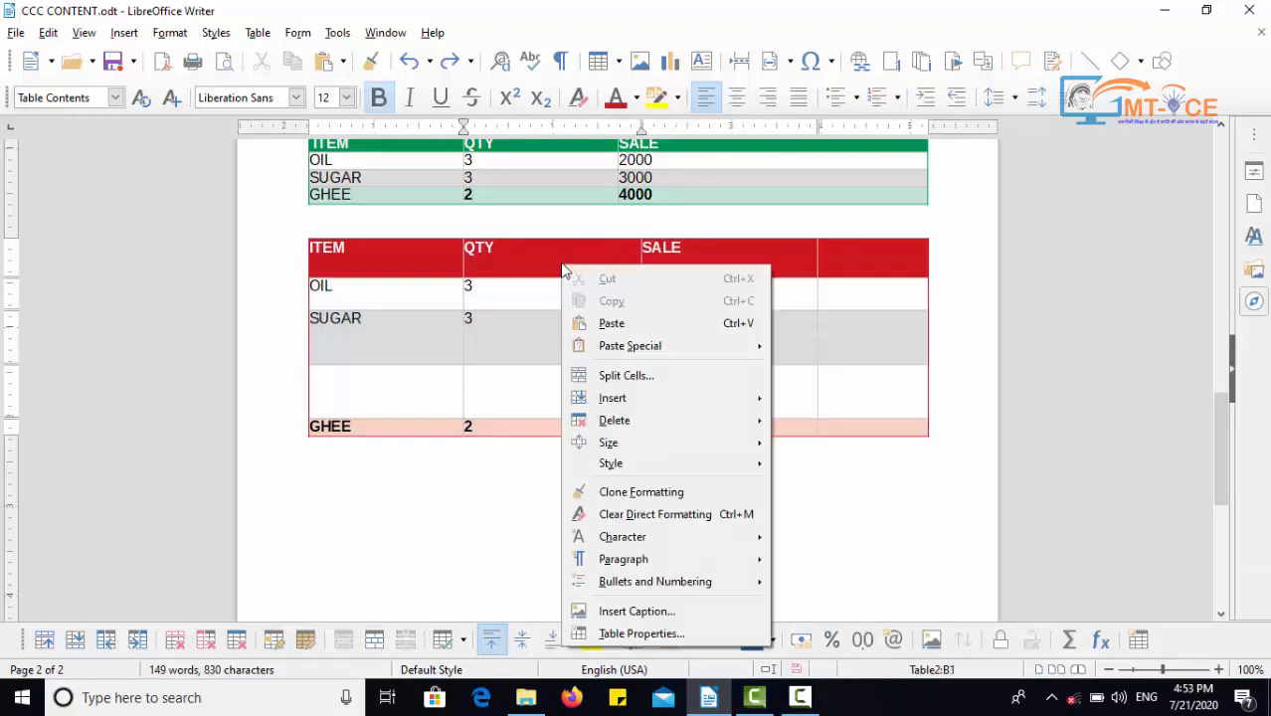
left_click(537, 255)
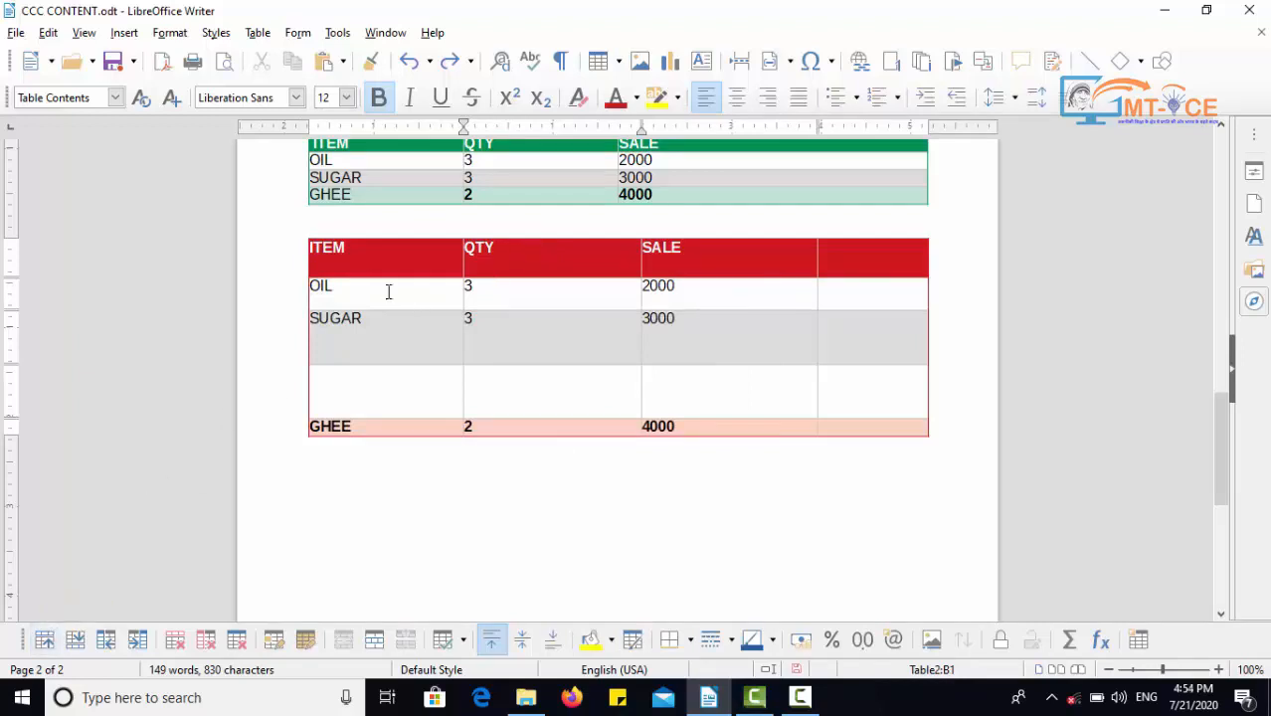
right_click(528, 263)
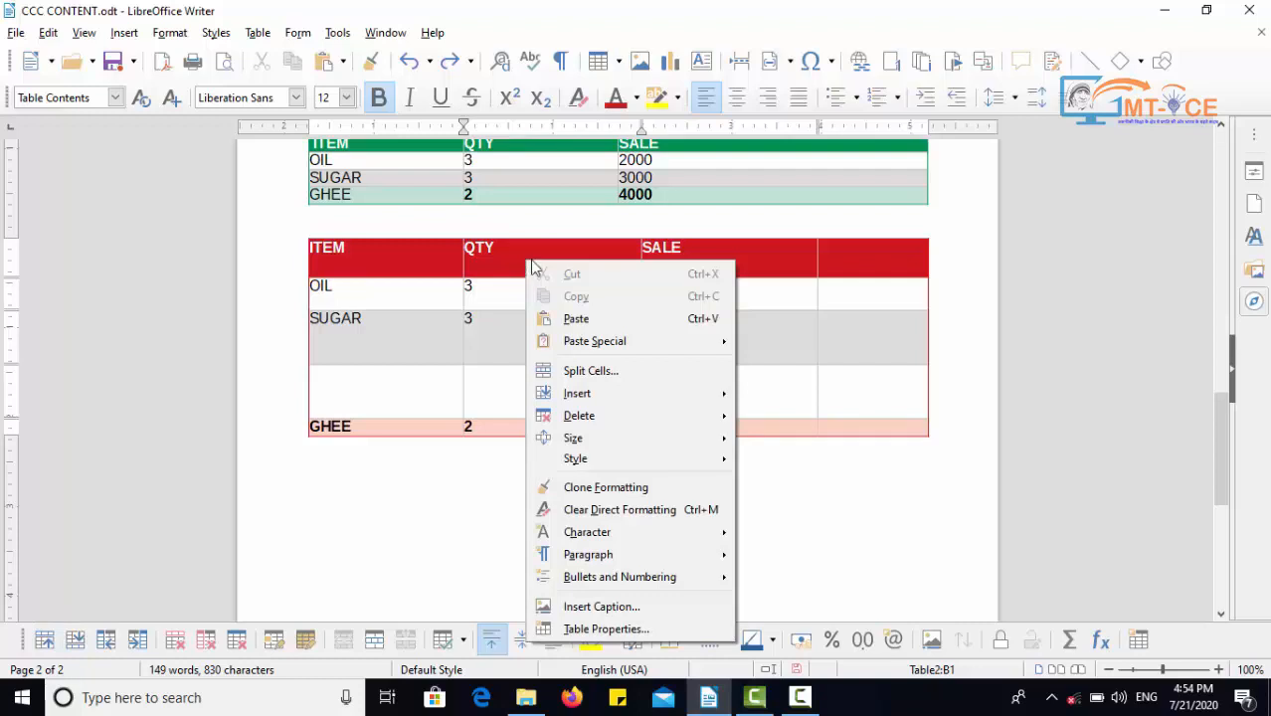
mouse_move(600, 397)
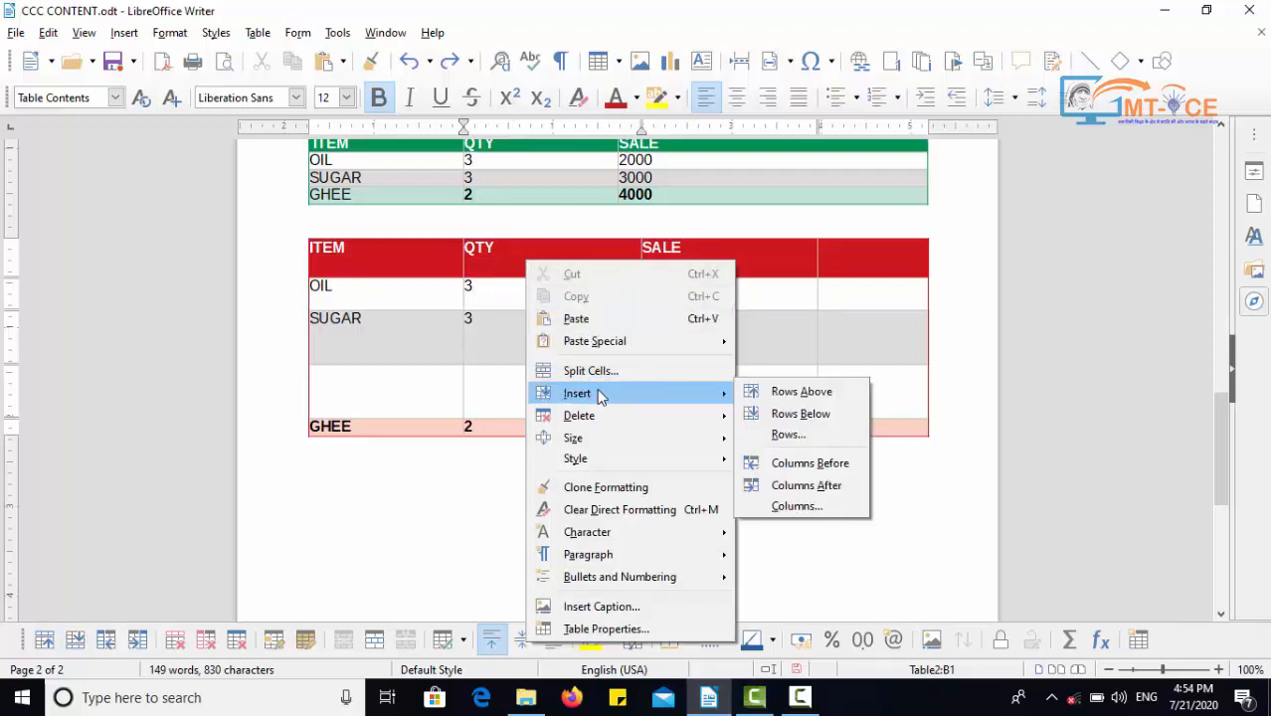
left_click(786, 394)
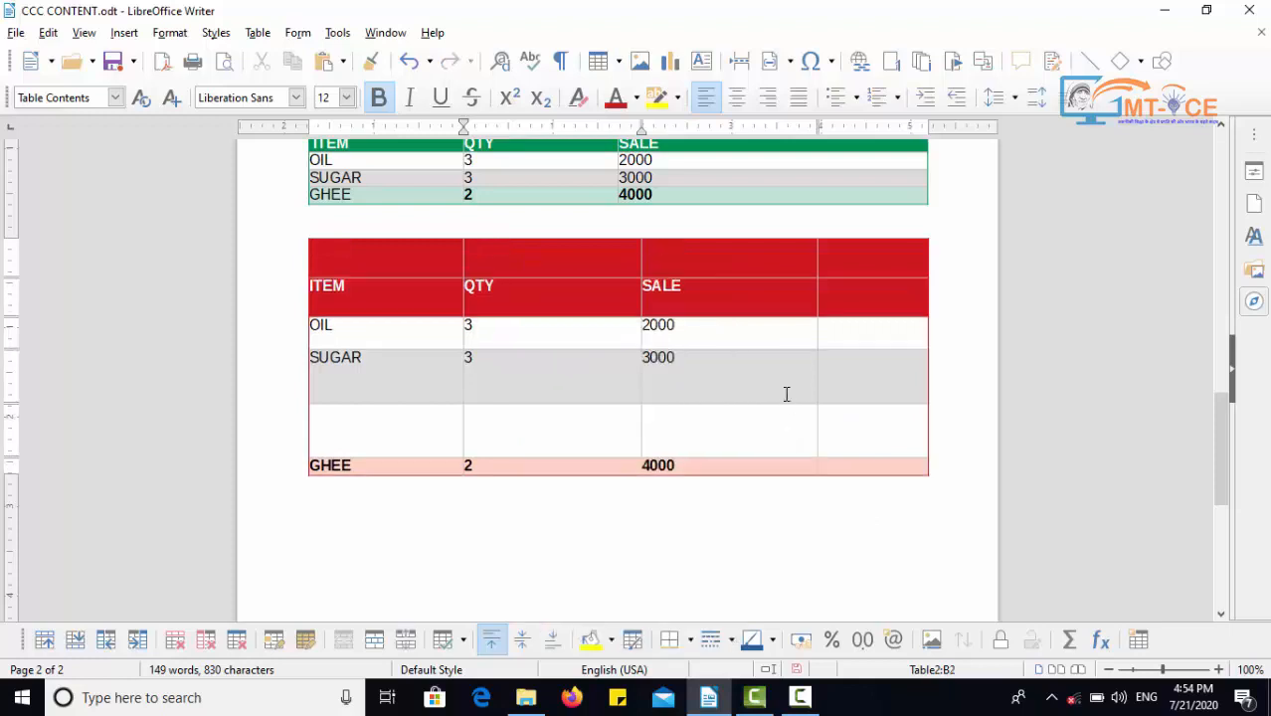
Step: Enter "ISHT WORLD SERVICES PVT LTD" in the first cell of the red table's new top row and merge that row's cells
left_click(433, 244)
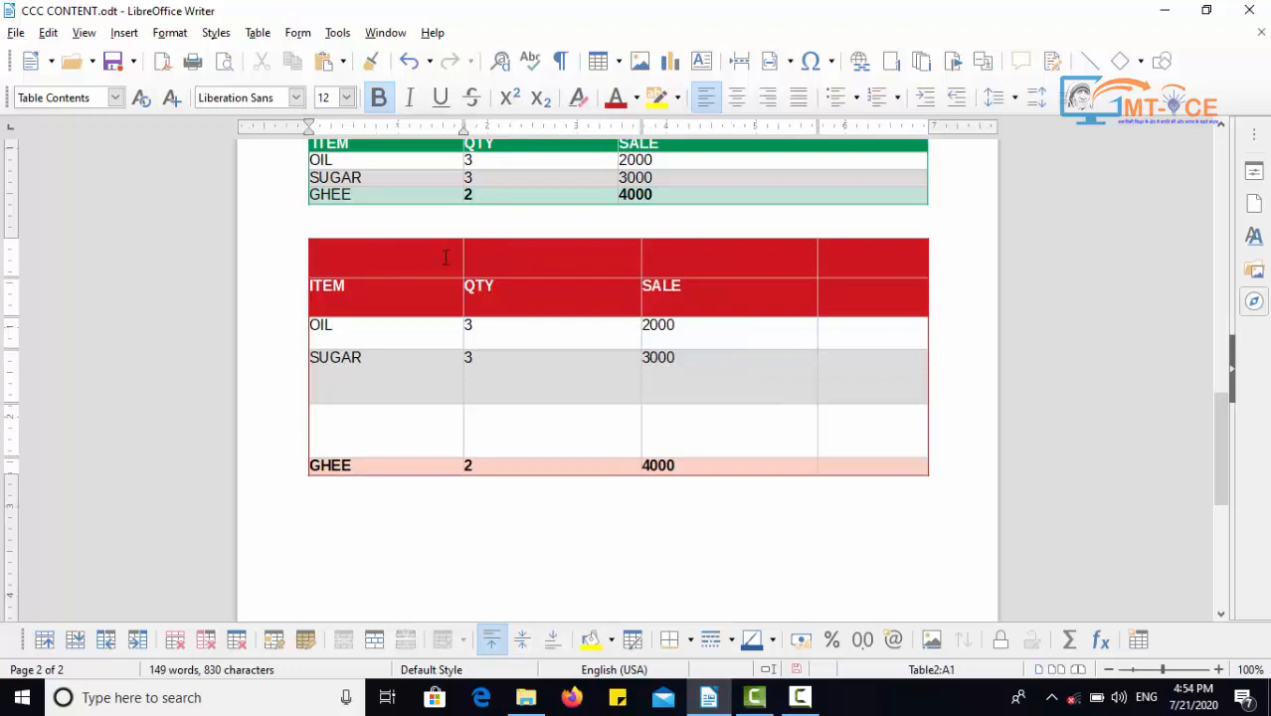
type("ISHT WORLD SERVIC")
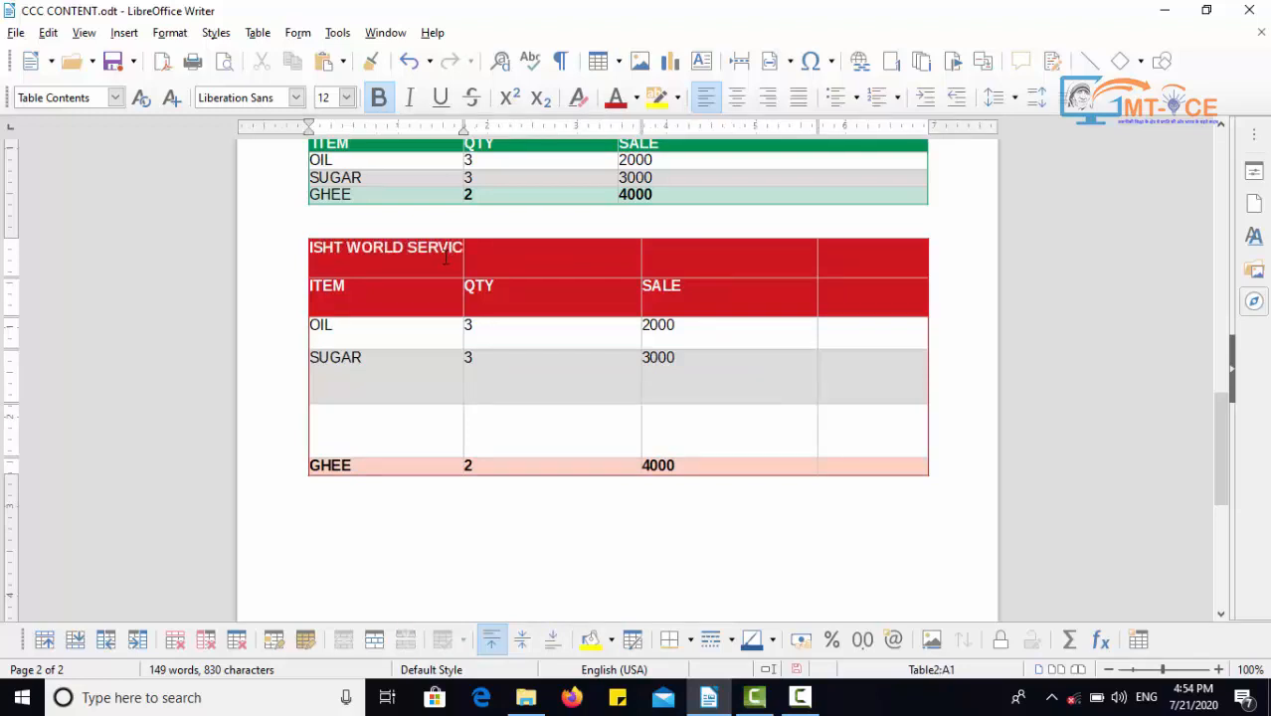
type("ES PVT LTD")
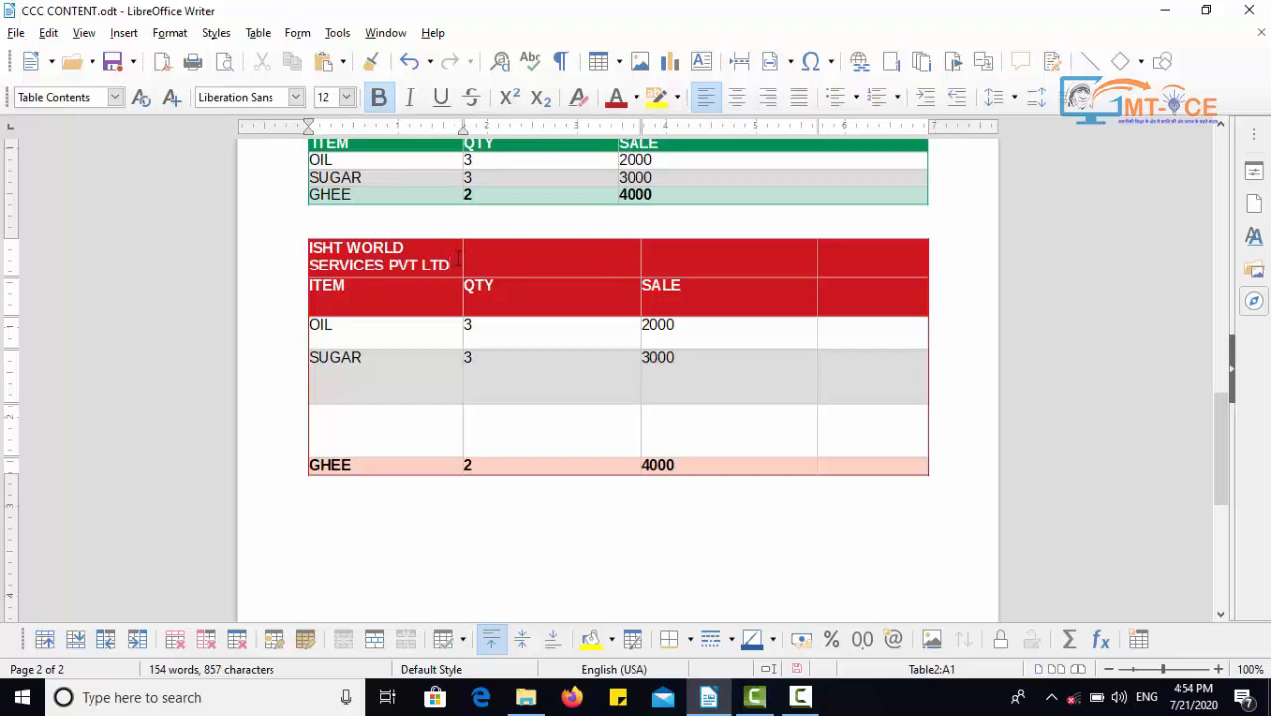
left_click_drag(503, 255, 851, 261)
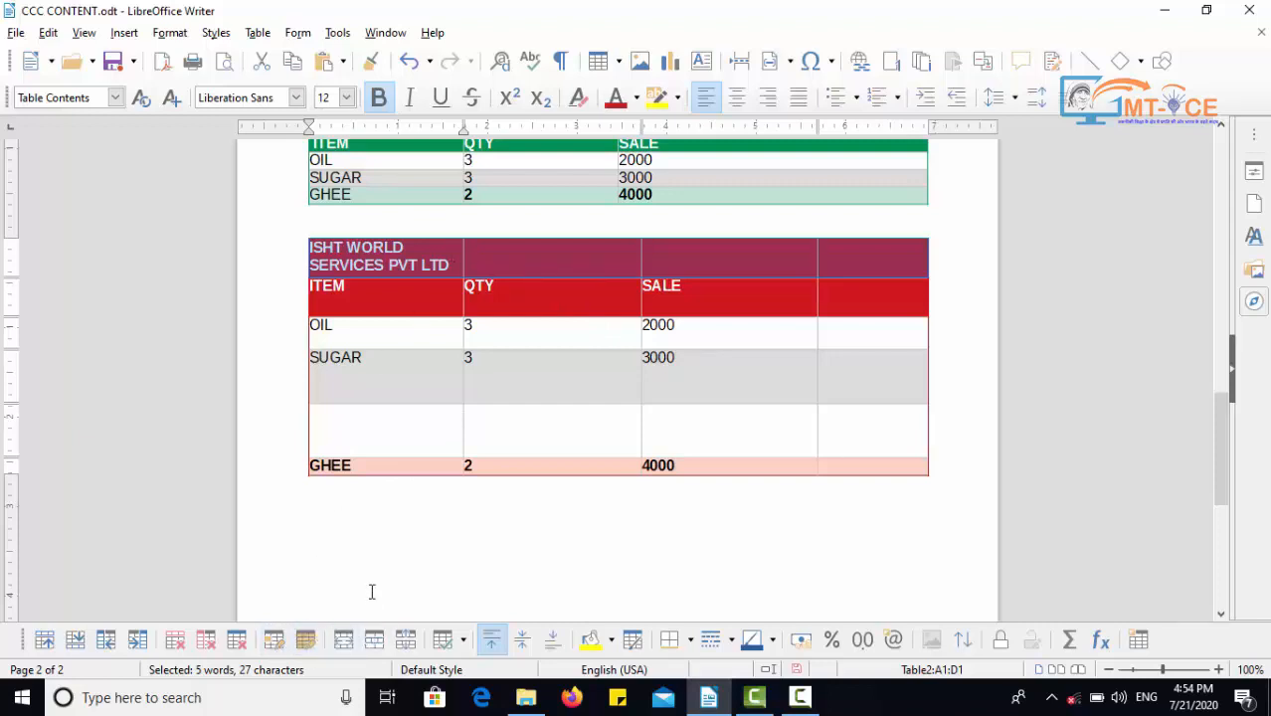
left_click(349, 642)
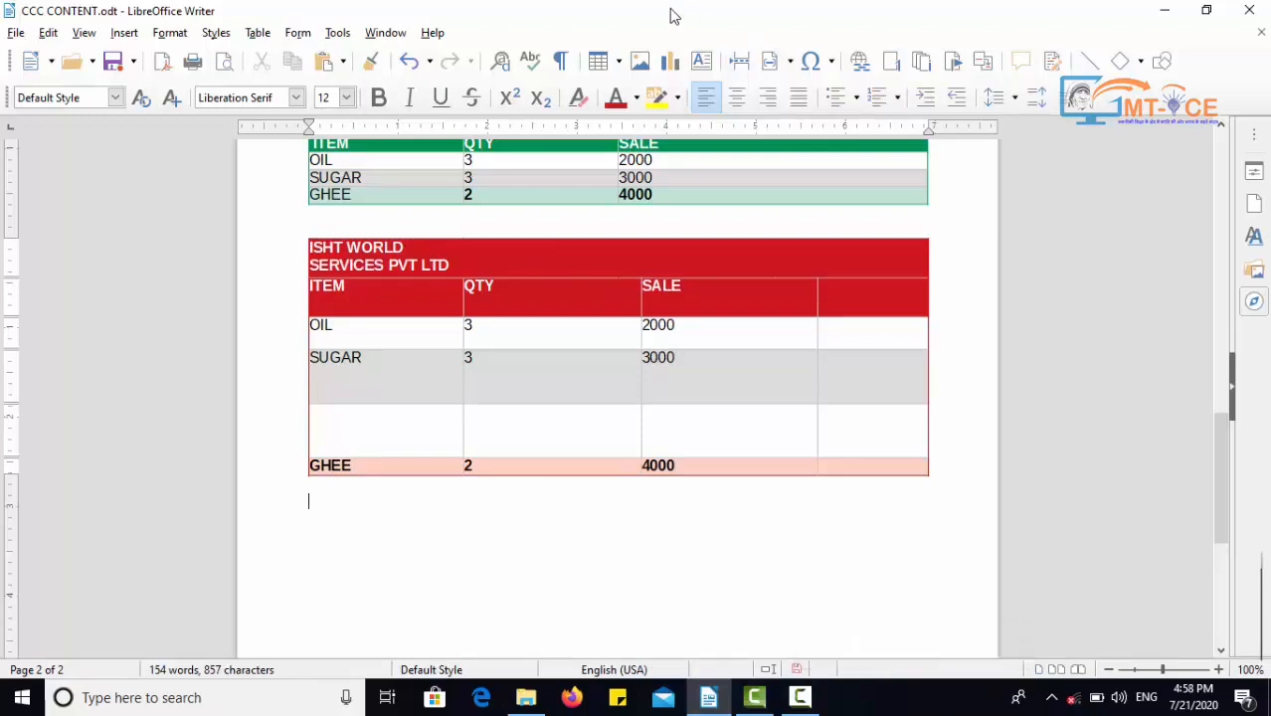
Step: Insert a table with 4 columns and 3 rows below the red table and merge all cells of its first row
left_click(616, 62)
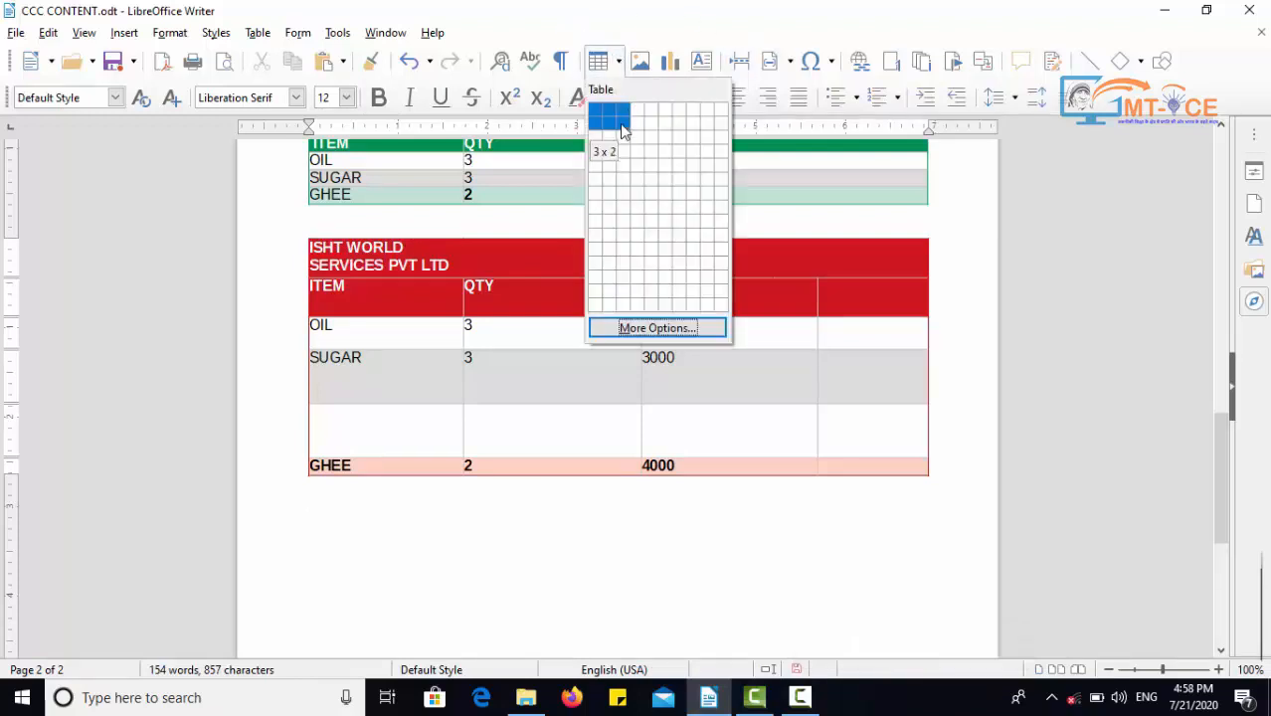
left_click(639, 150)
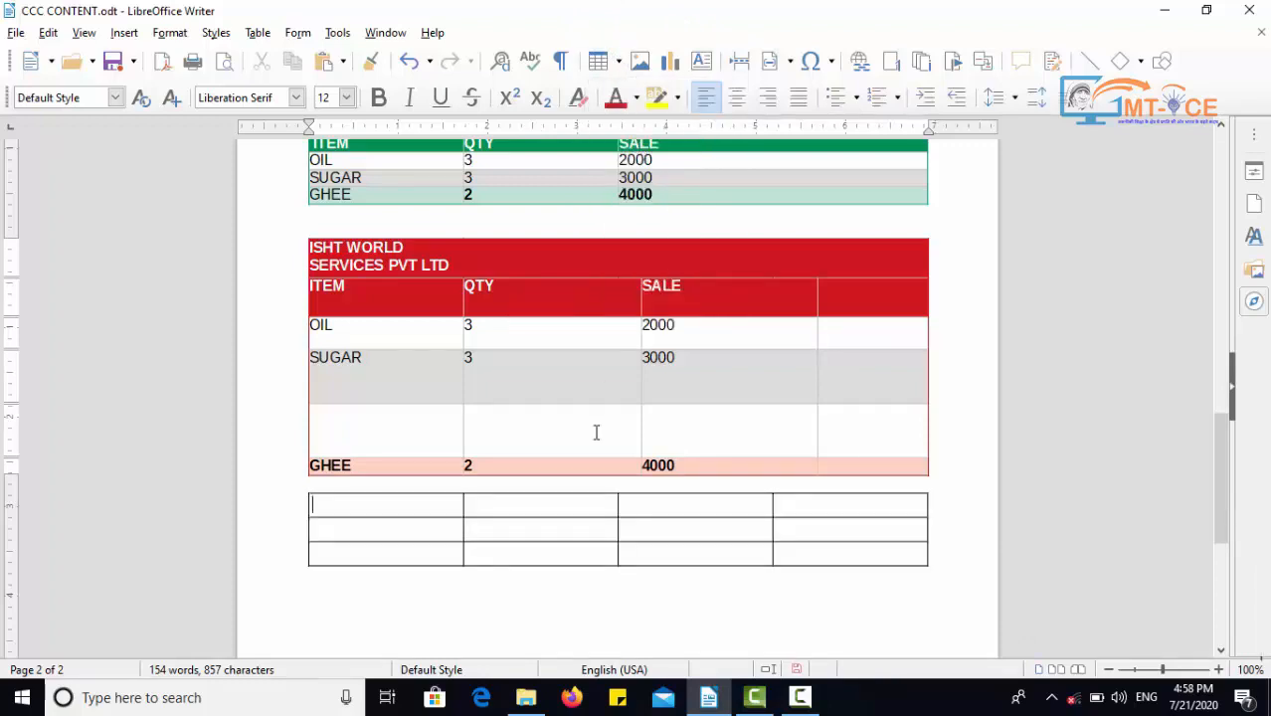
left_click_drag(416, 504, 802, 507)
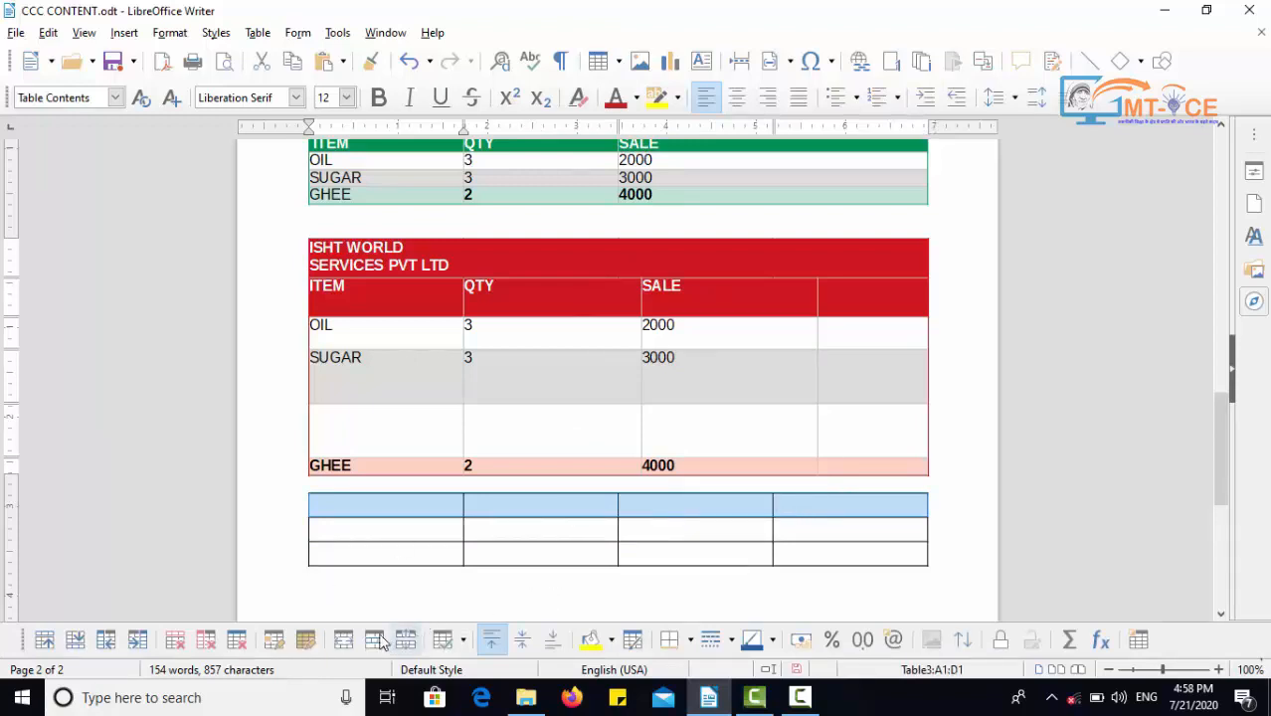
left_click(348, 642)
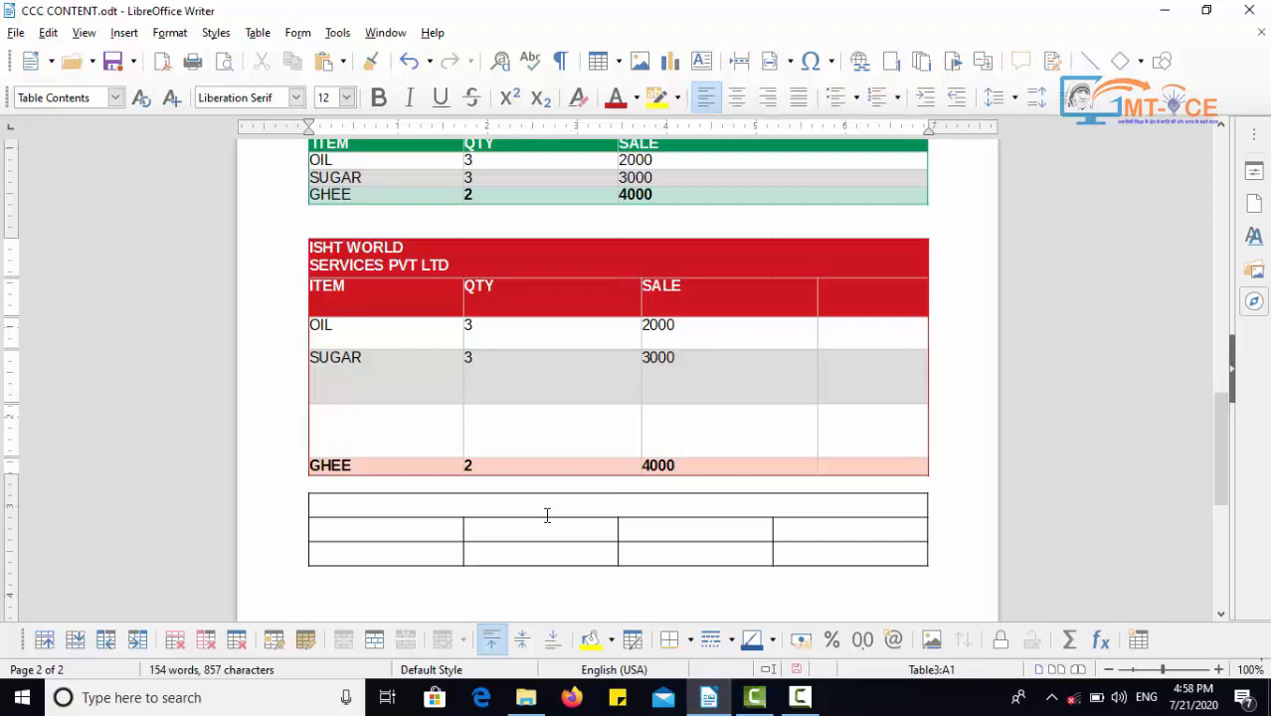
Step: Split the merged first-row cell of the new table vertically into 4 cells
left_click(375, 642)
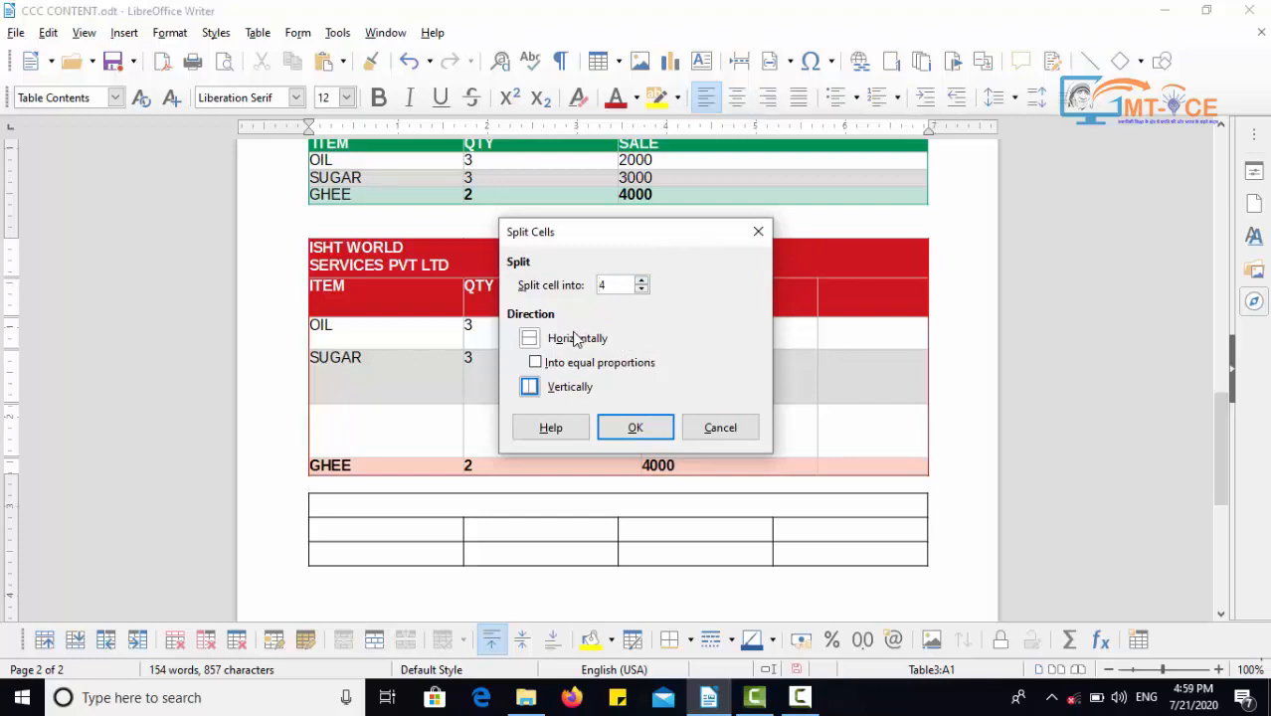
left_click(530, 339)
left_click(529, 387)
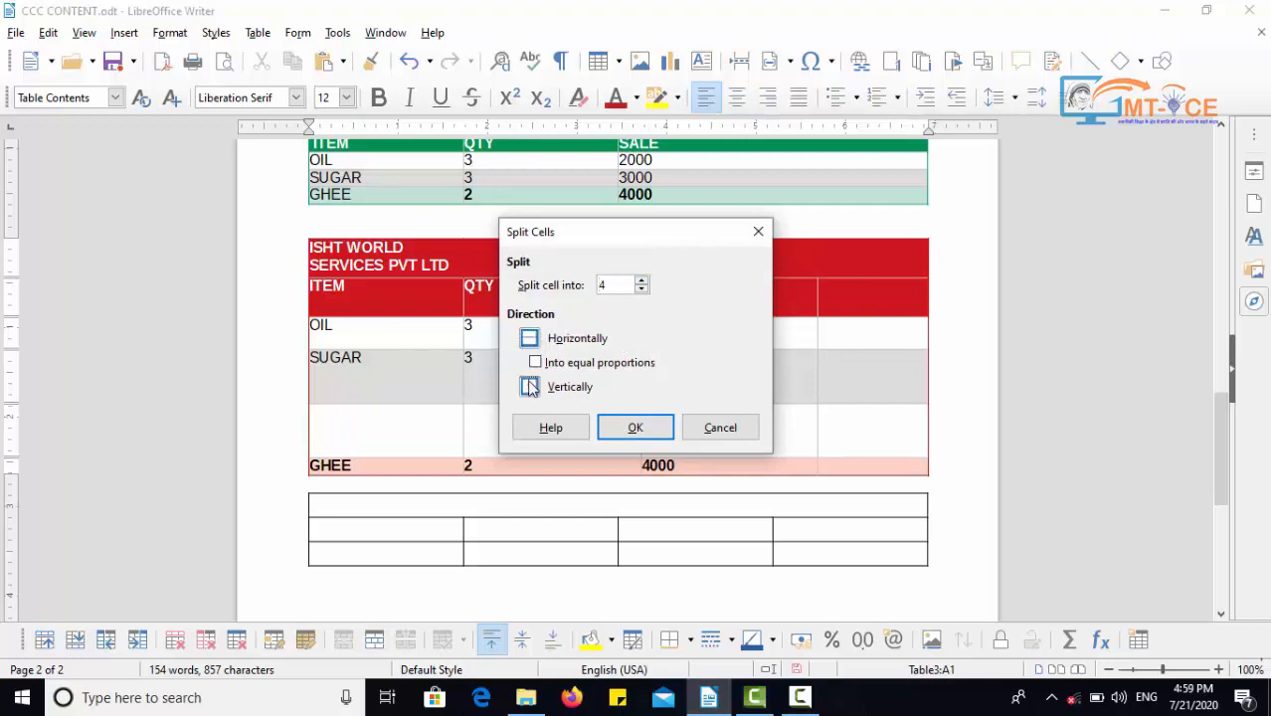
left_click(627, 428)
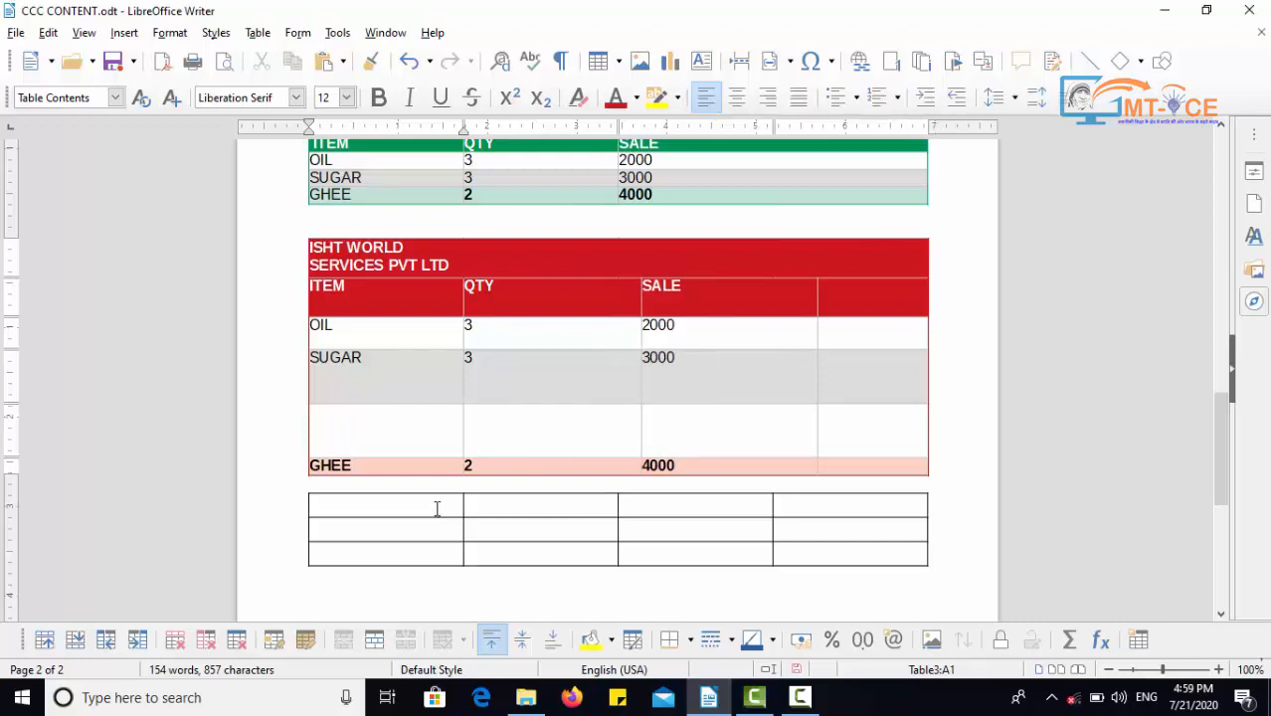
Step: Split the first cell of the new table horizontally into 5 cells, then select the five cells and clear the selection
left_click(374, 639)
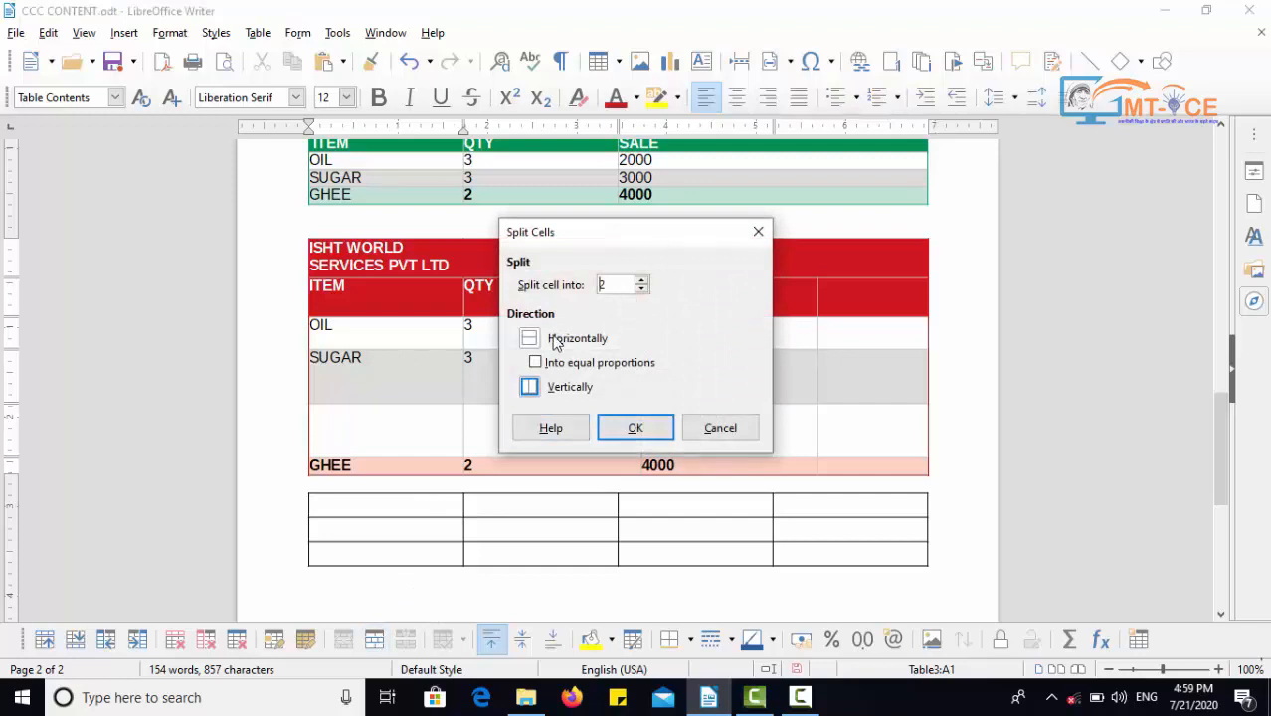
left_click(542, 339)
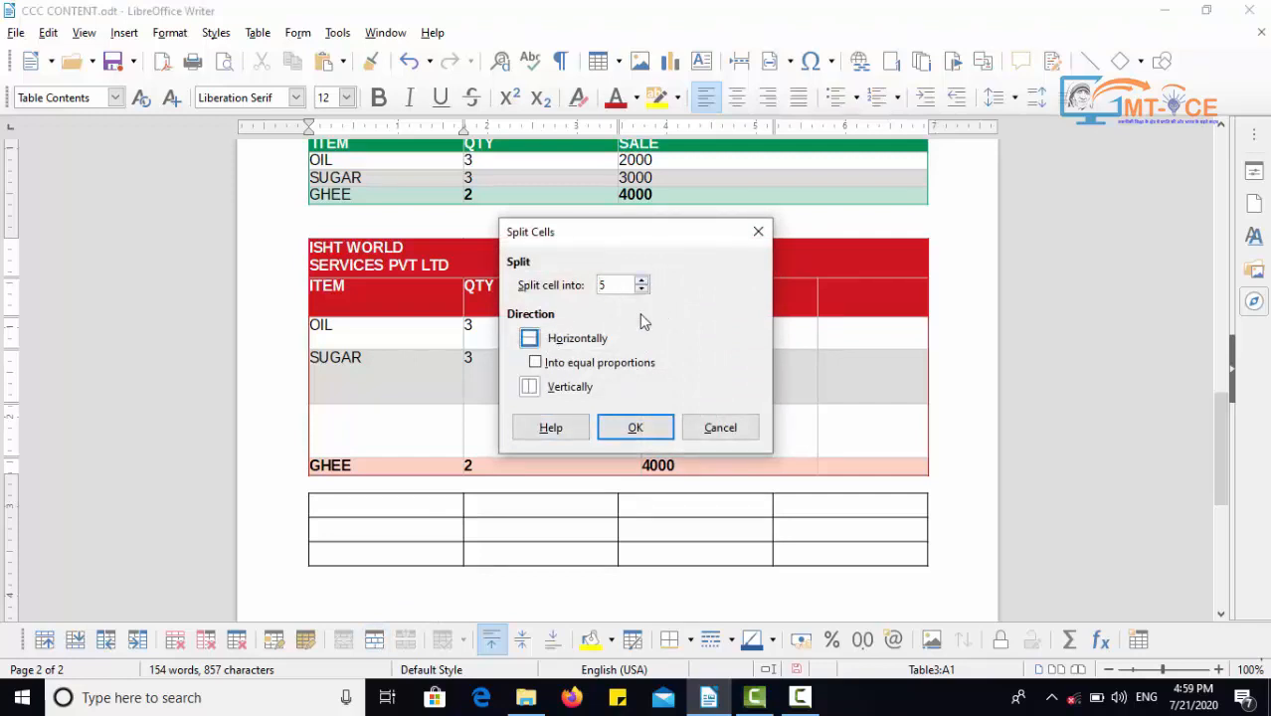
left_click(626, 428)
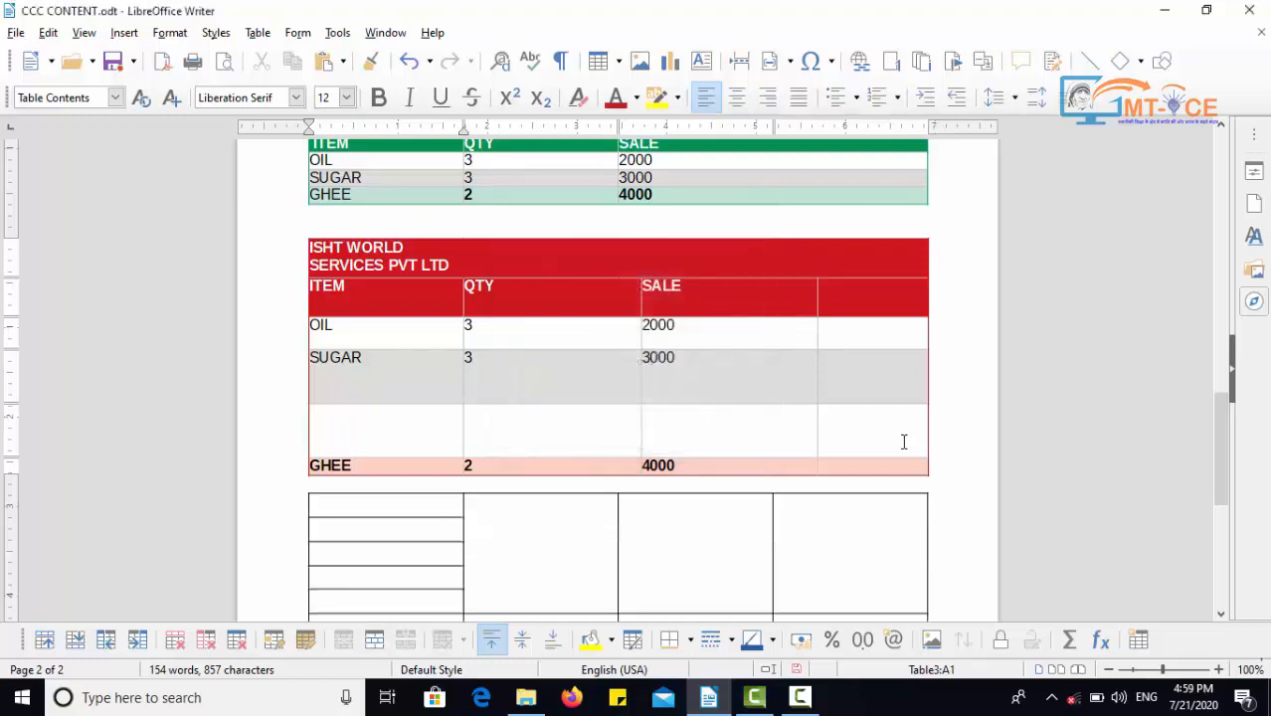
left_click_drag(1222, 408, 1222, 438)
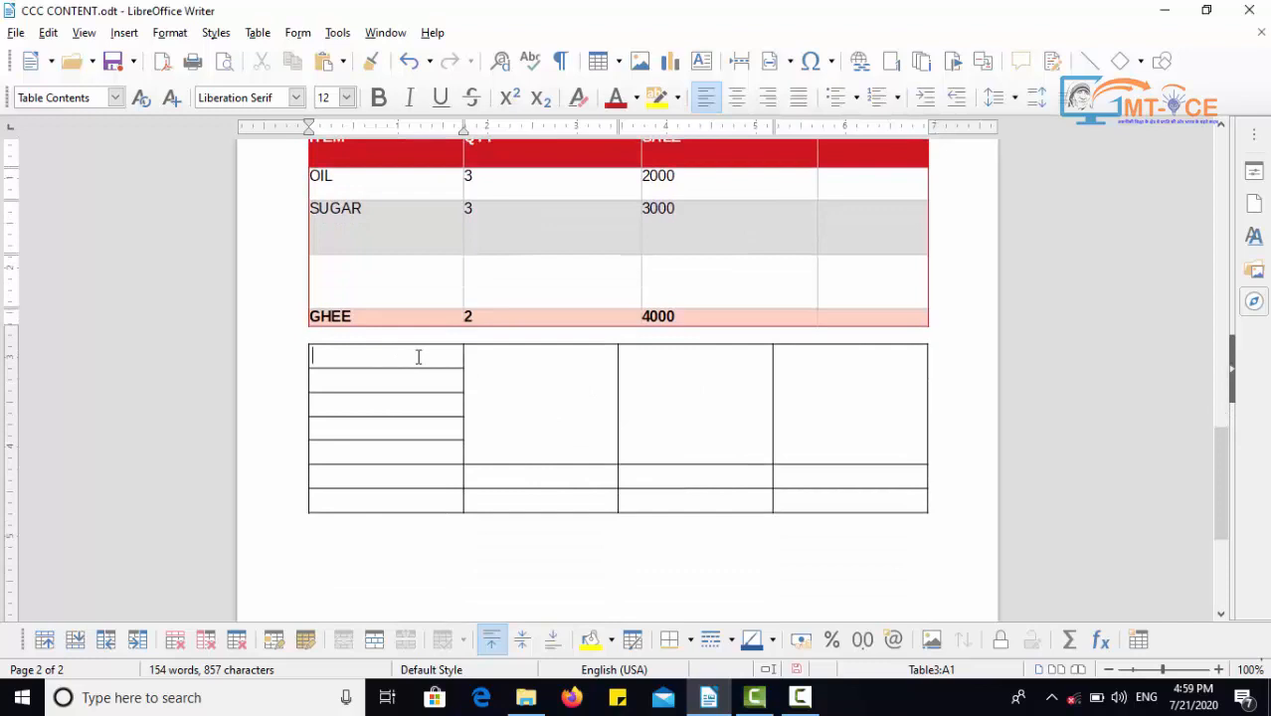
left_click_drag(418, 357, 418, 446)
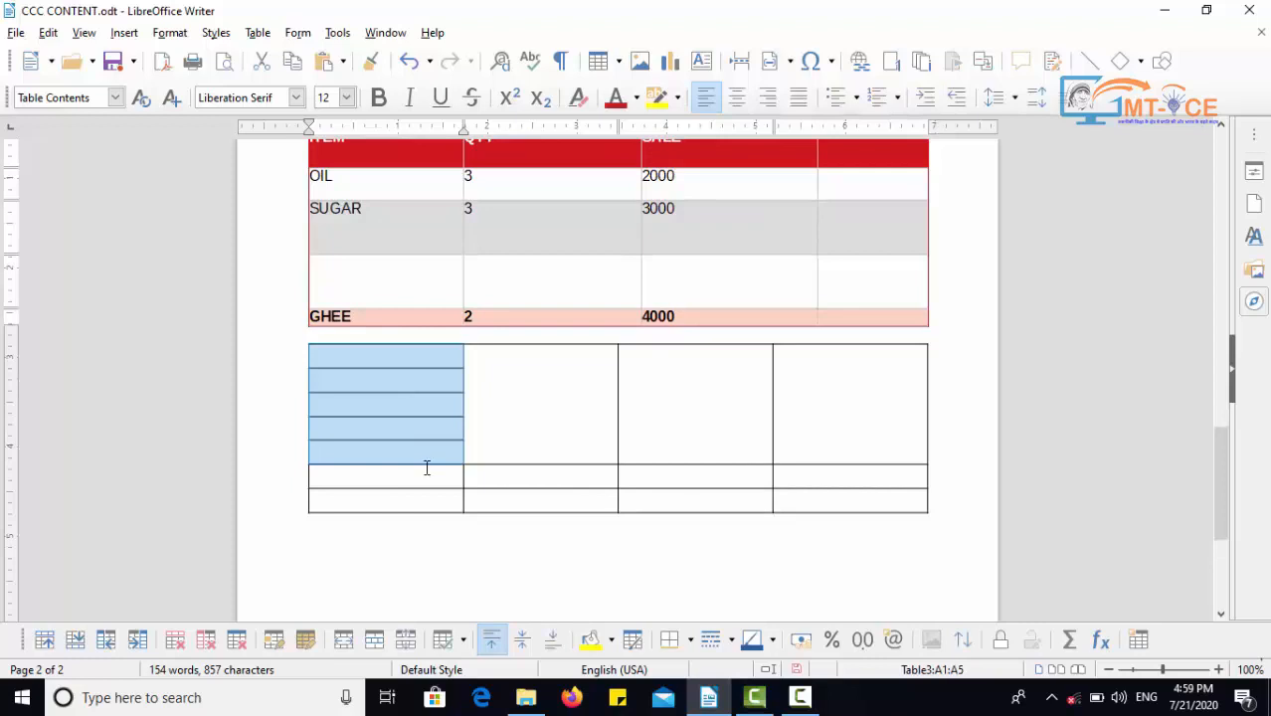
left_click(877, 383)
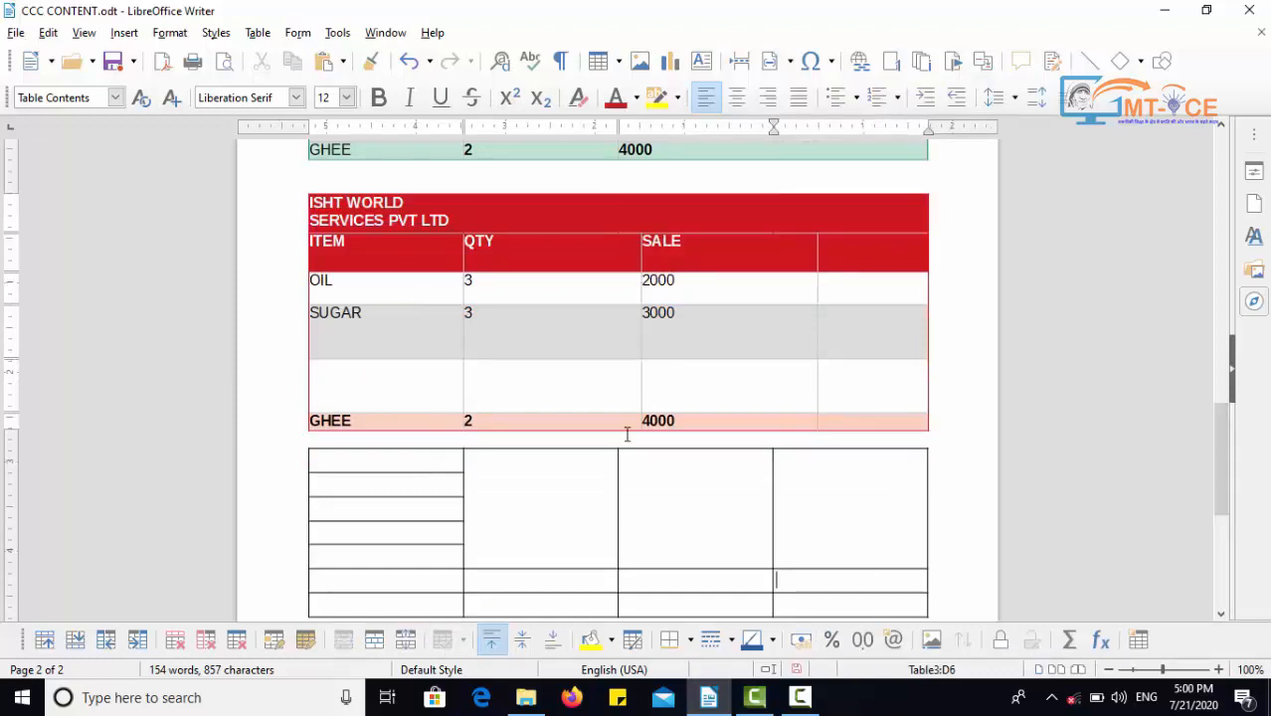
Step: Select all cells of the new table below the red one and delete that table
left_click(330, 453)
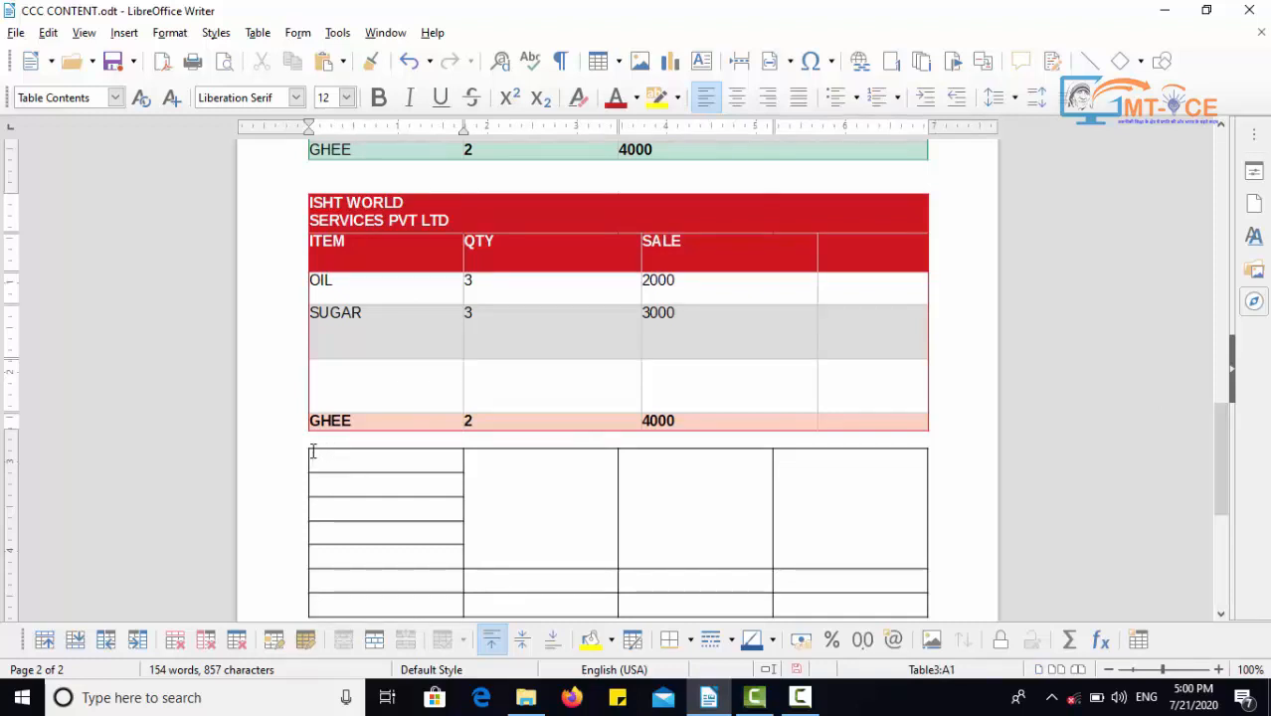
left_click_drag(318, 453, 823, 607)
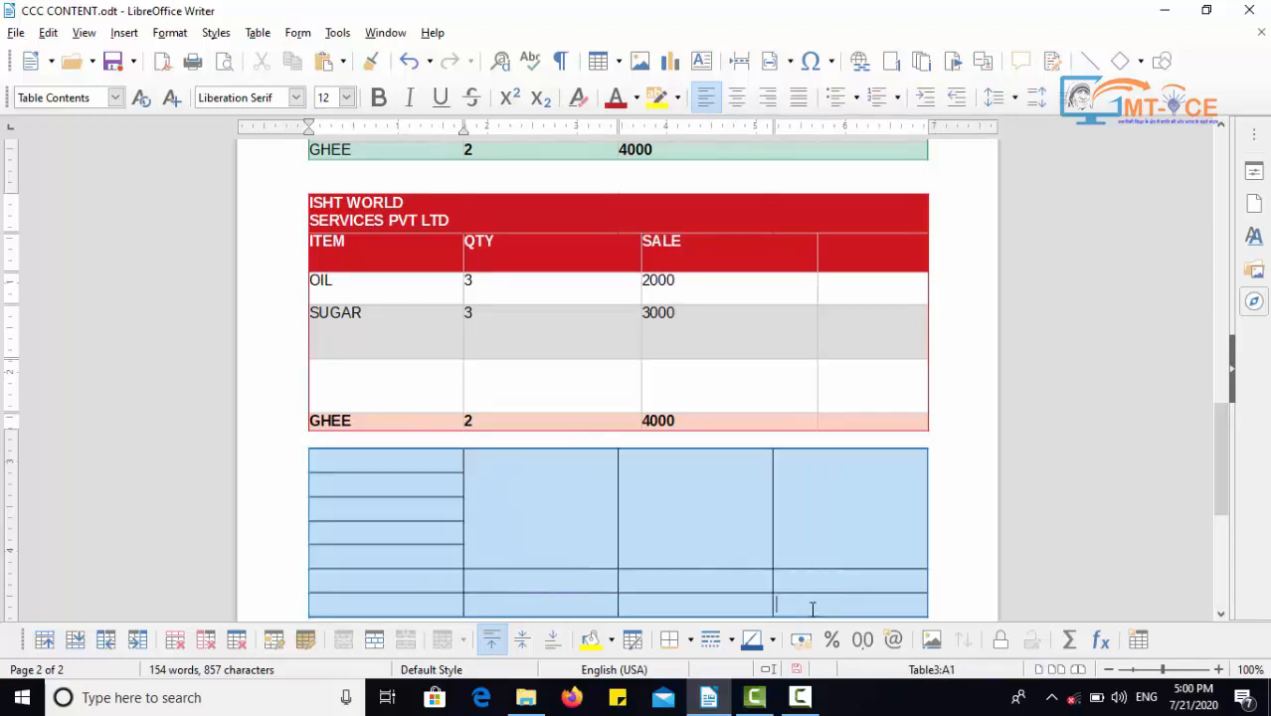
left_click(237, 642)
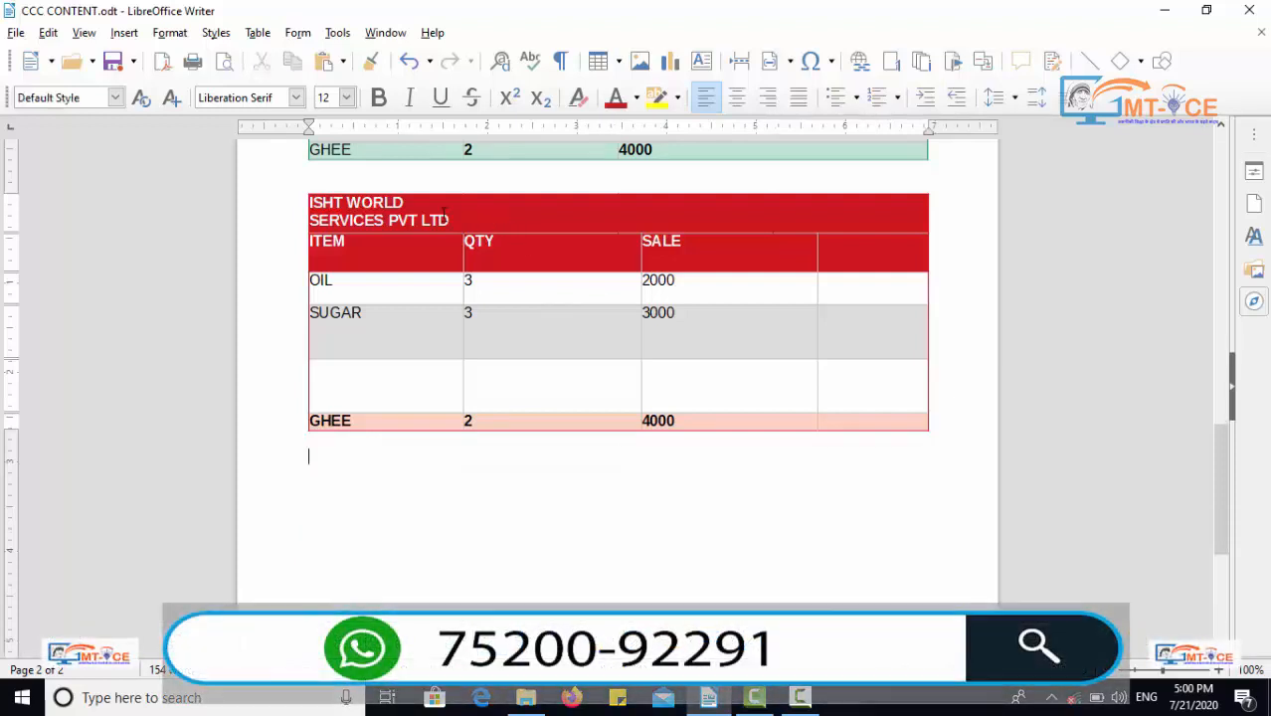
Step: Delete the merged title row and the empty last column of the red table
left_click_drag(462, 214, 825, 211)
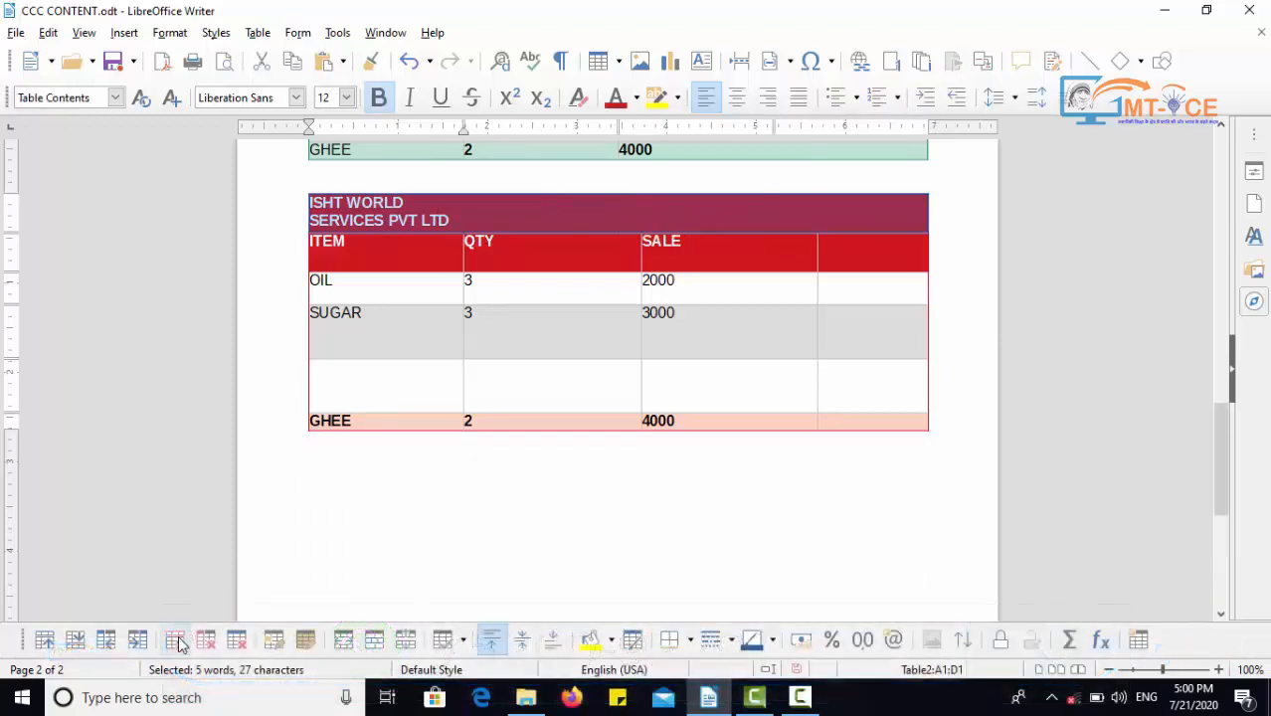
left_click(178, 642)
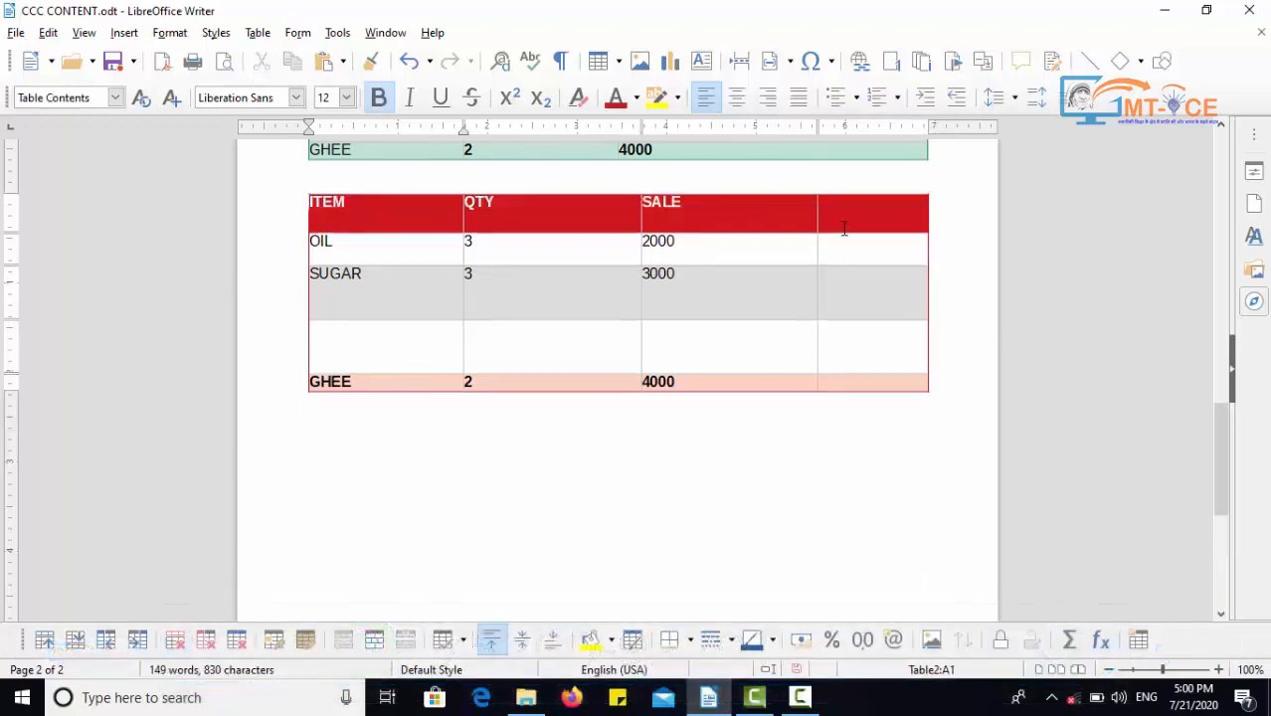
left_click_drag(842, 227, 870, 375)
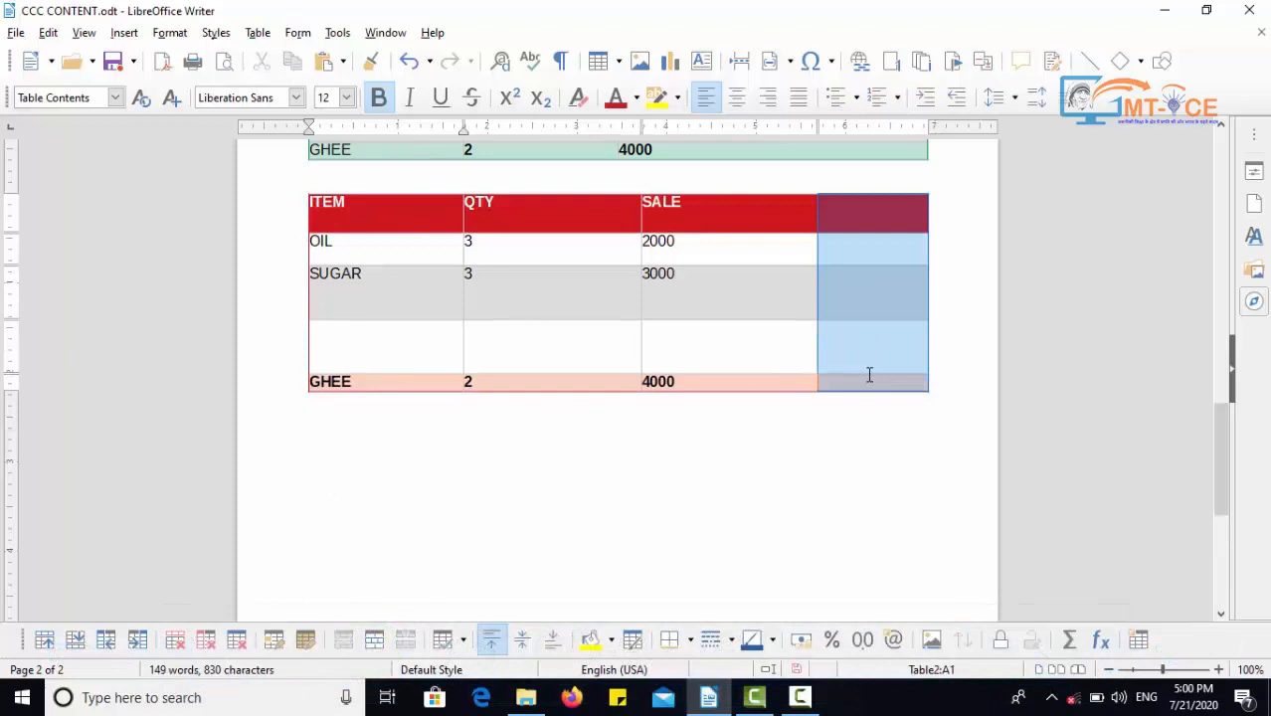
left_click(206, 639)
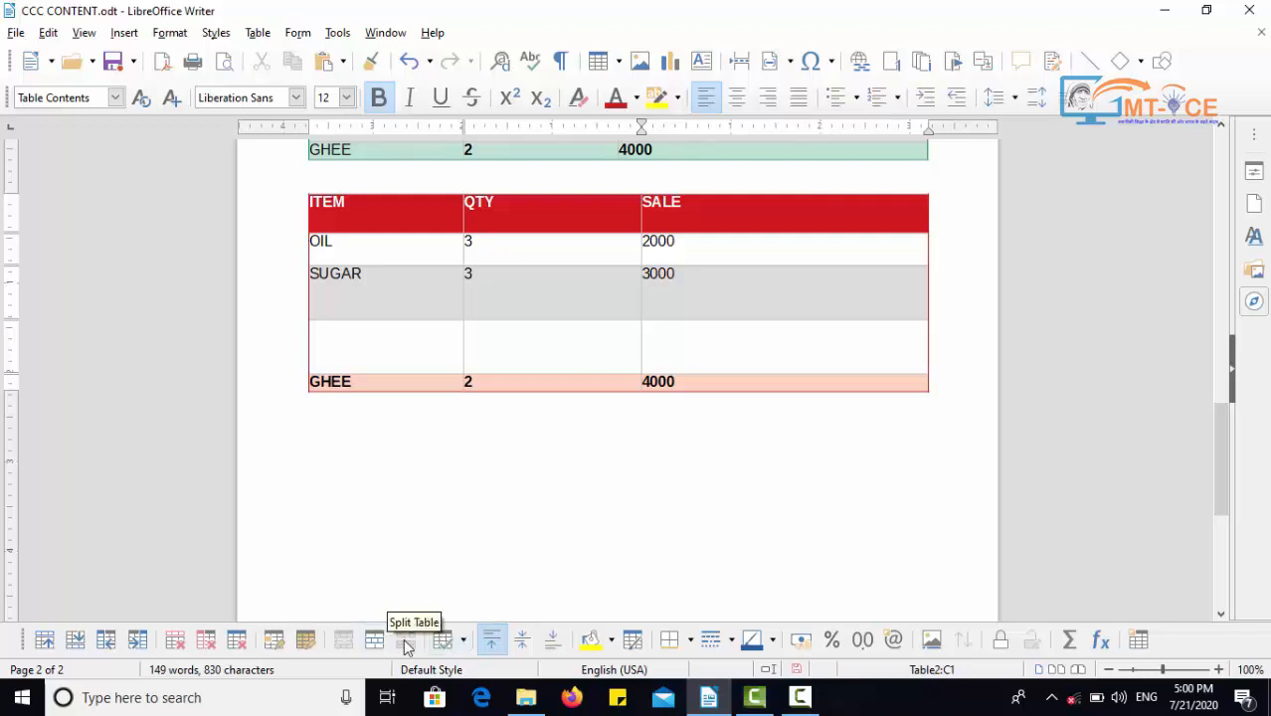
Step: Split the red table at the SUGAR row, using the Copy heading mode
left_click(549, 308)
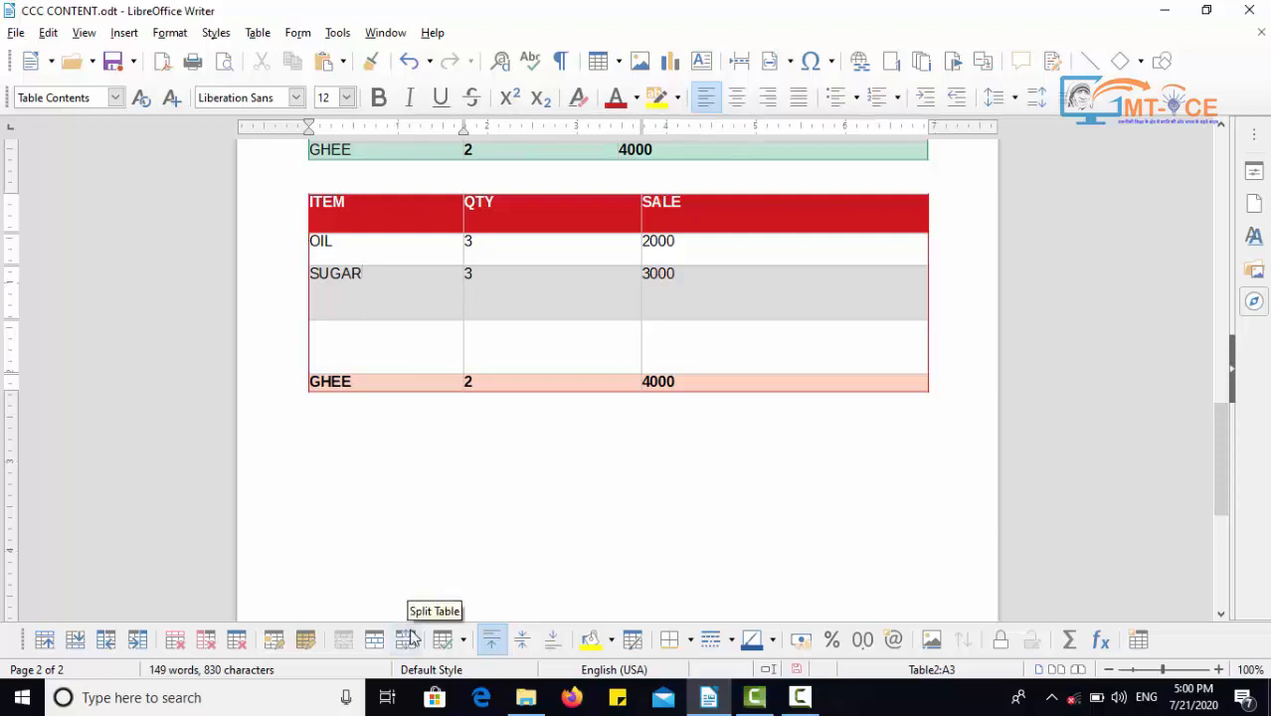
left_click(412, 638)
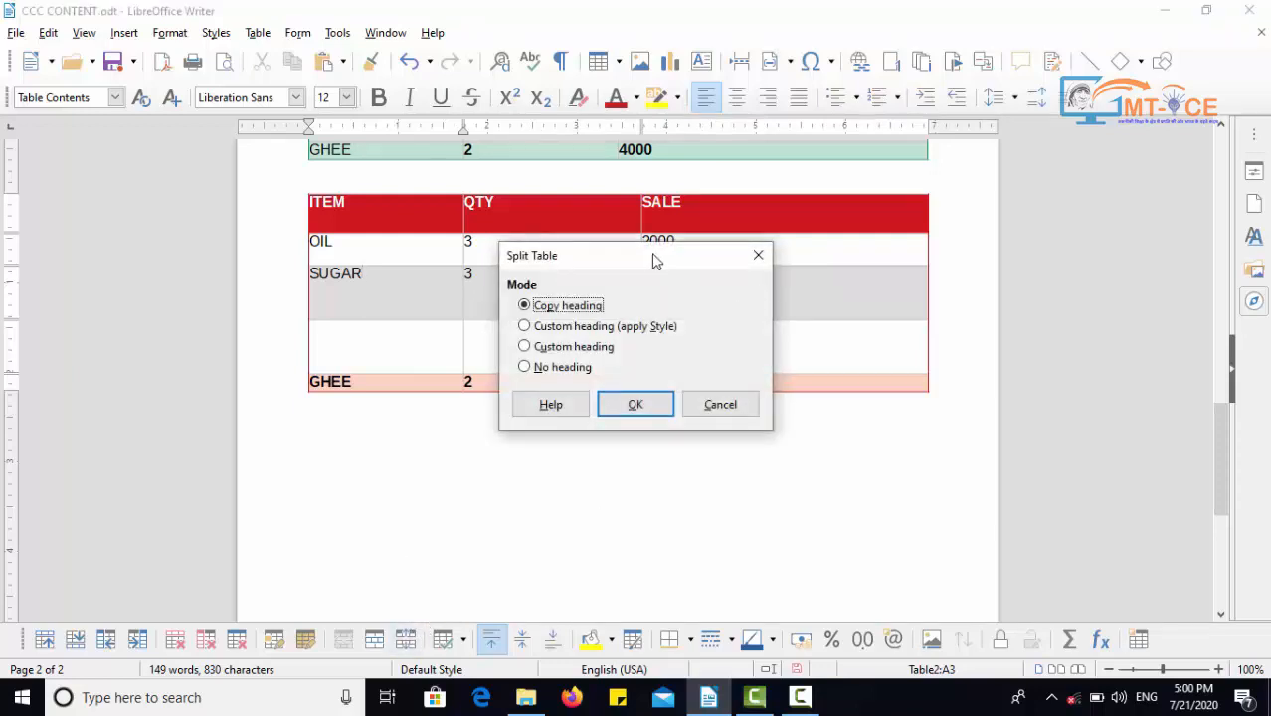
left_click_drag(636, 255, 897, 351)
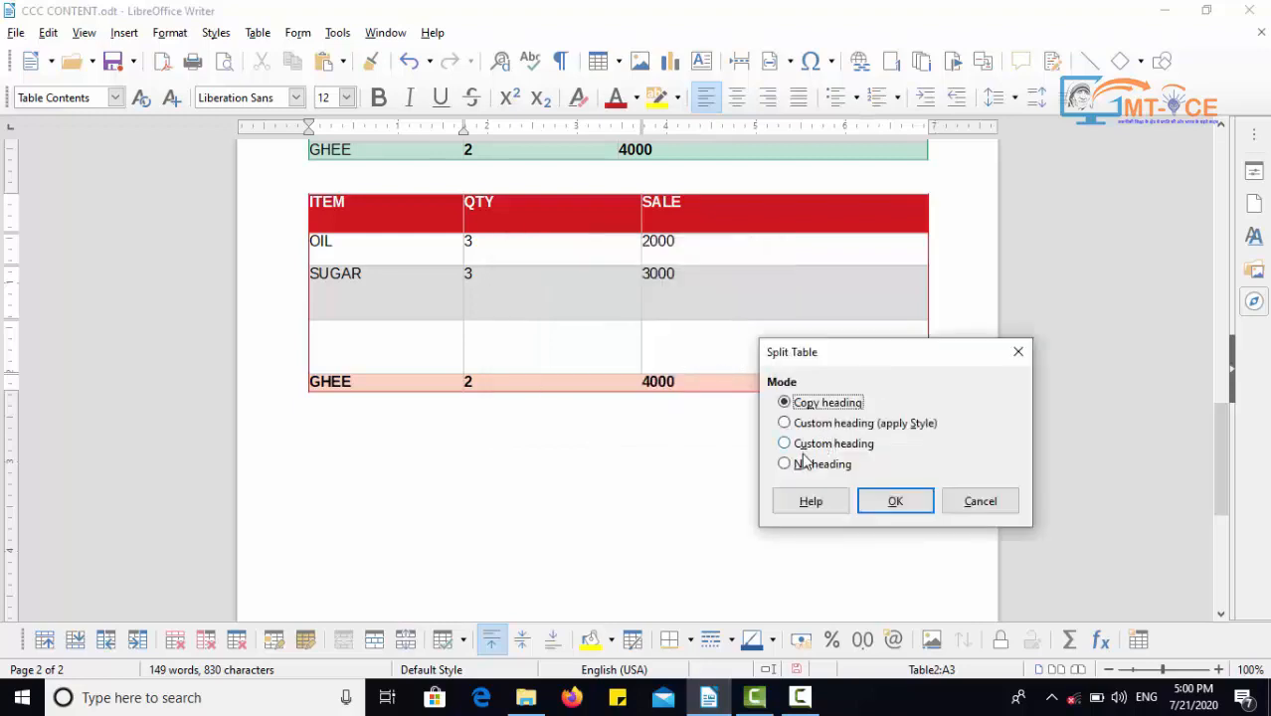
left_click(804, 468)
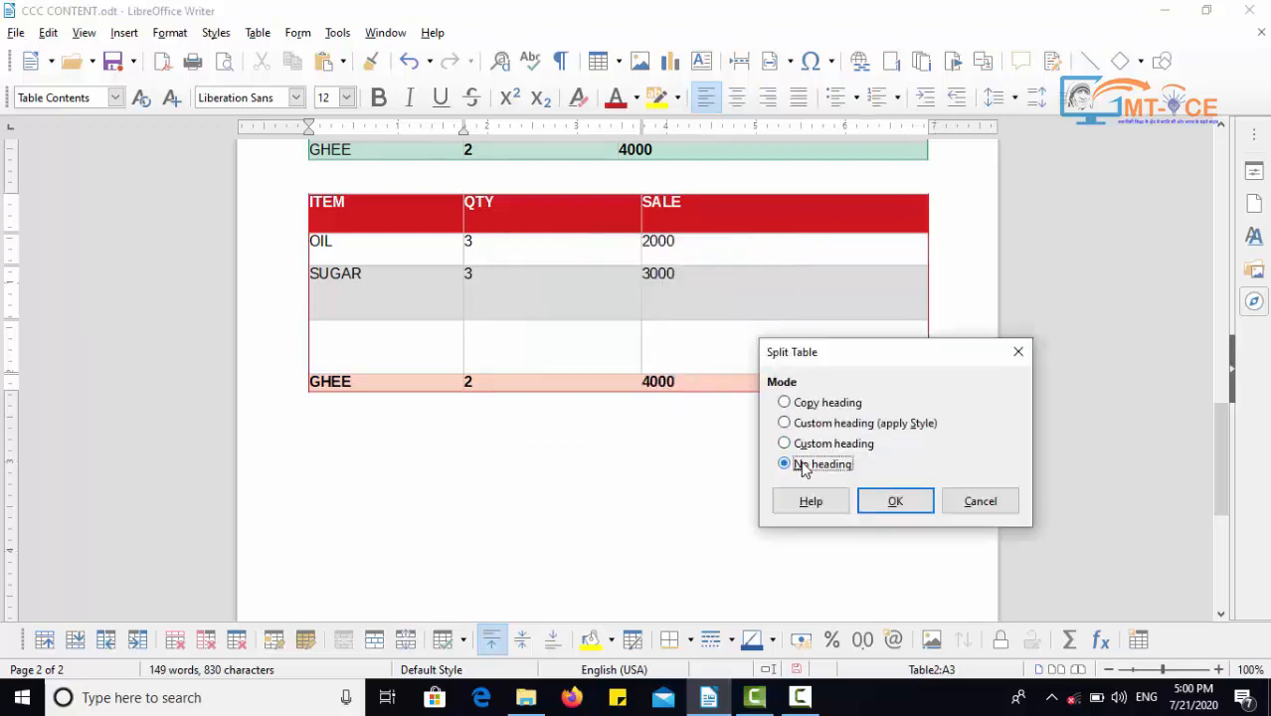
left_click(806, 408)
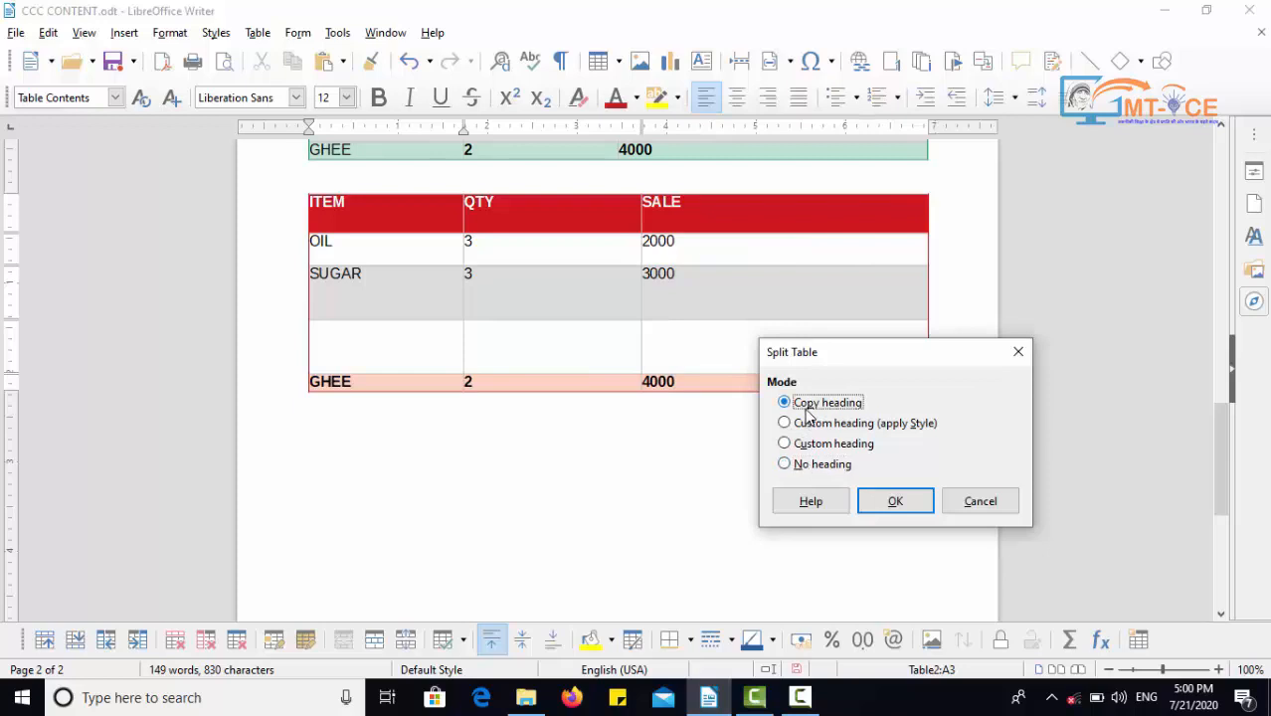
left_click(905, 504)
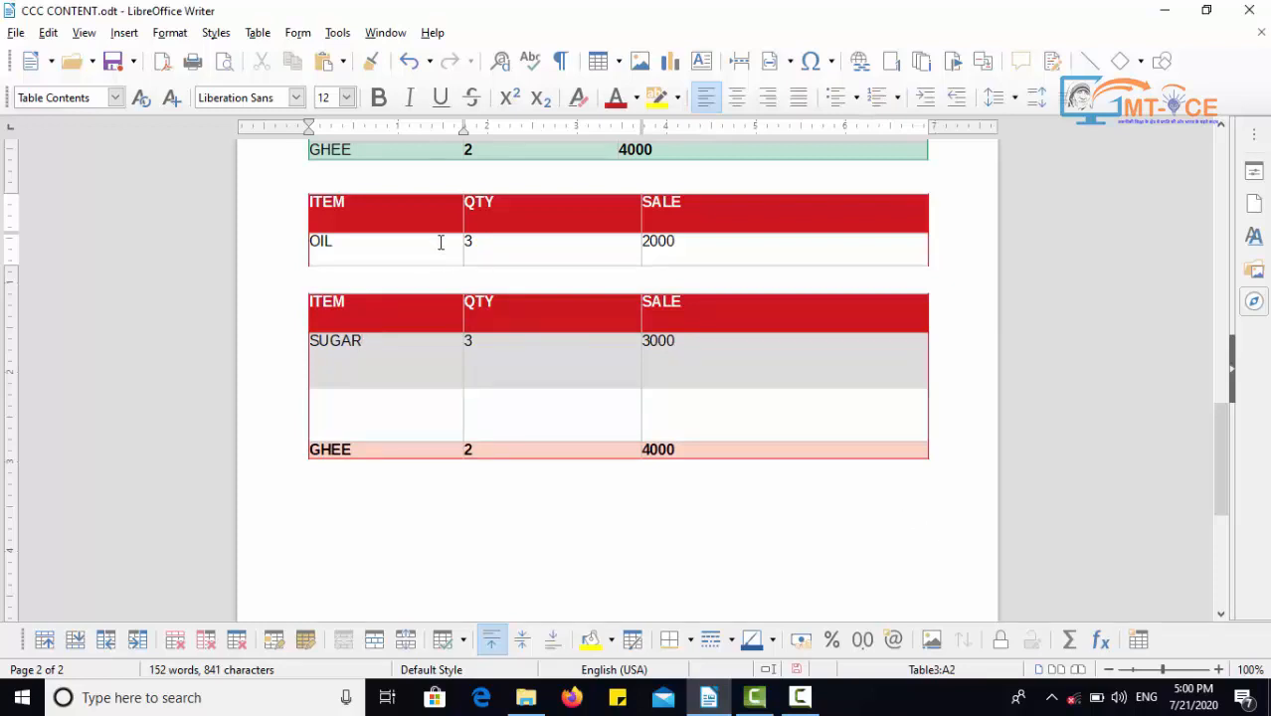
Step: Select cells in each of the two split red tables, clear the selection, and undo the table split
left_click_drag(427, 226, 703, 238)
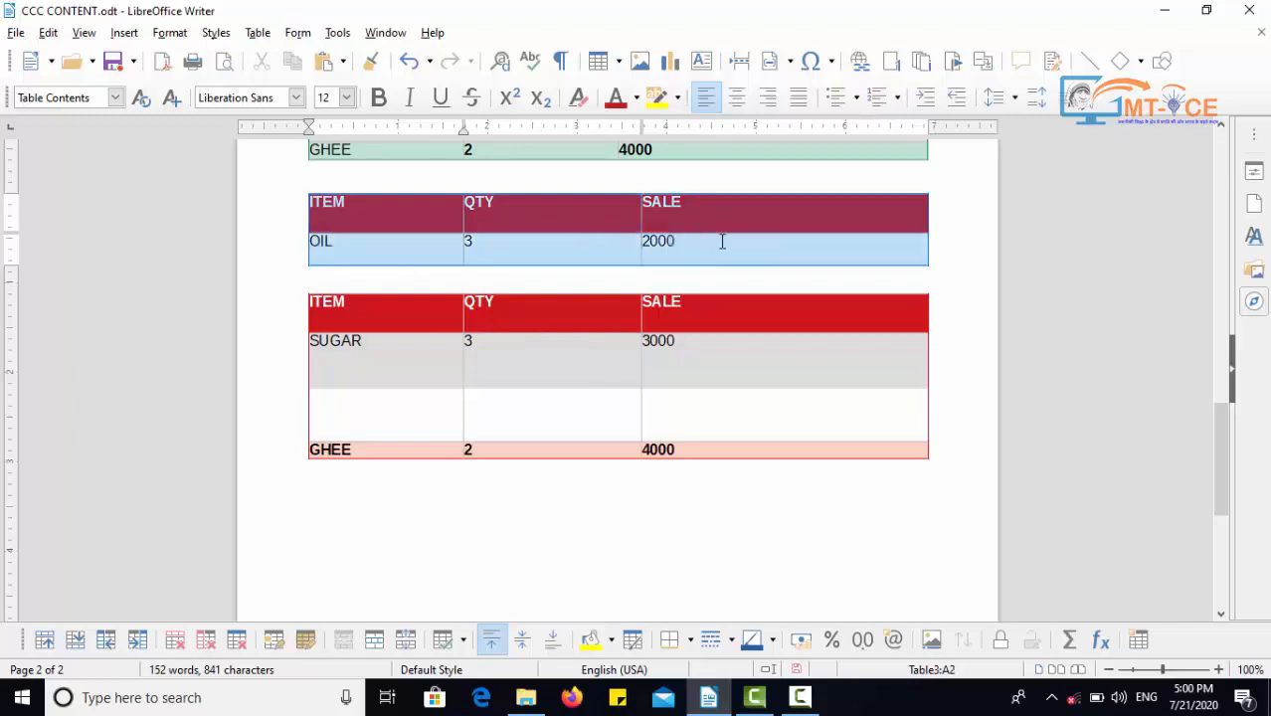
left_click_drag(366, 318, 732, 426)
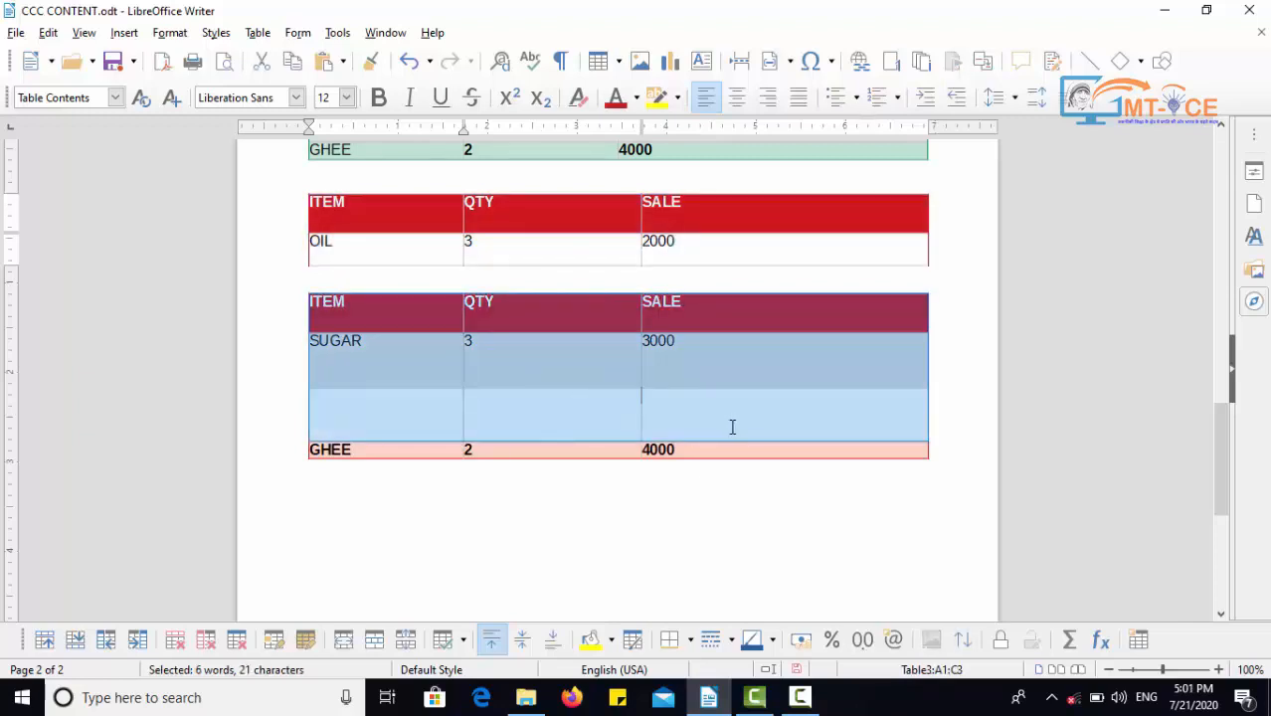
left_click(660, 514)
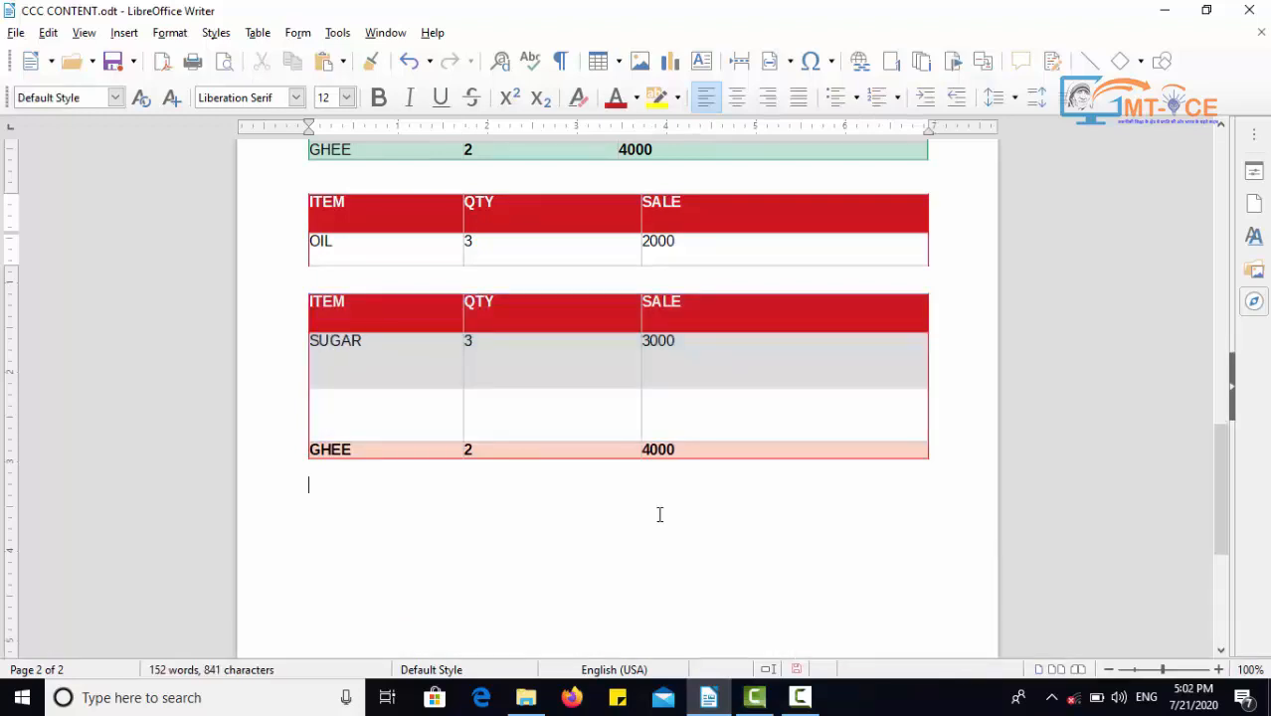
key("ctrl+z")
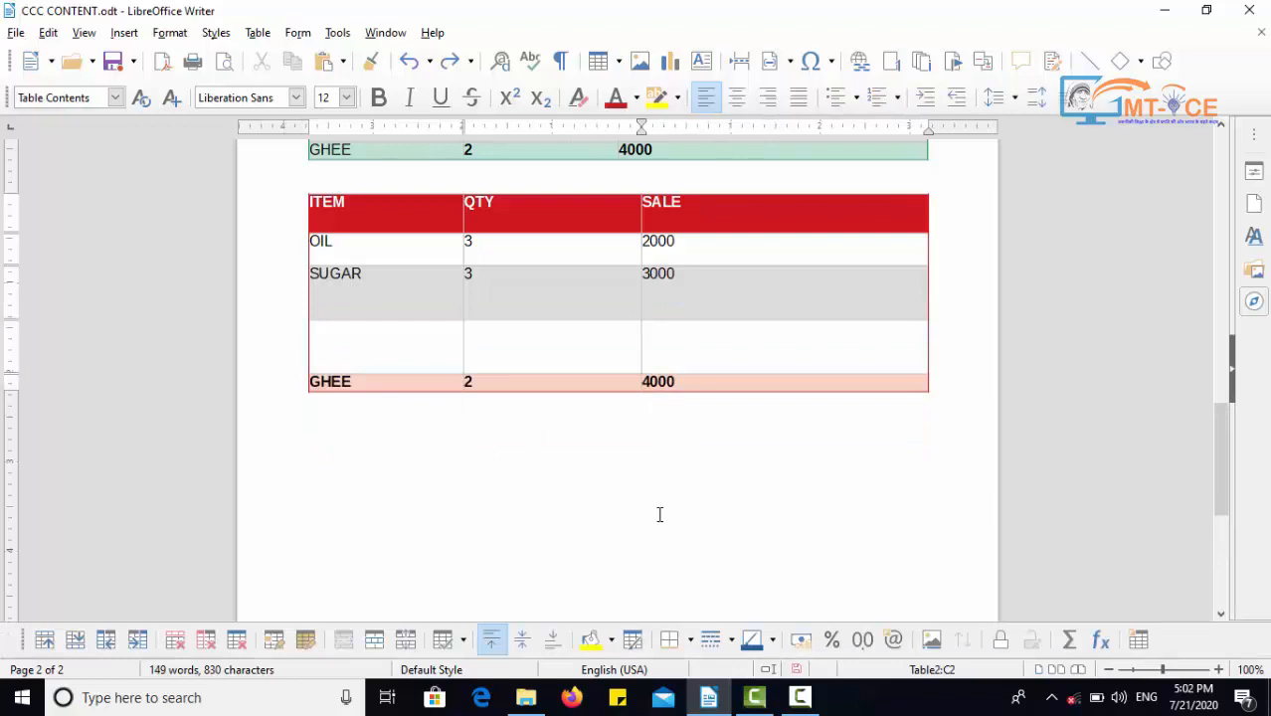
Step: Select all cells of the red table
key("ctrl+a")
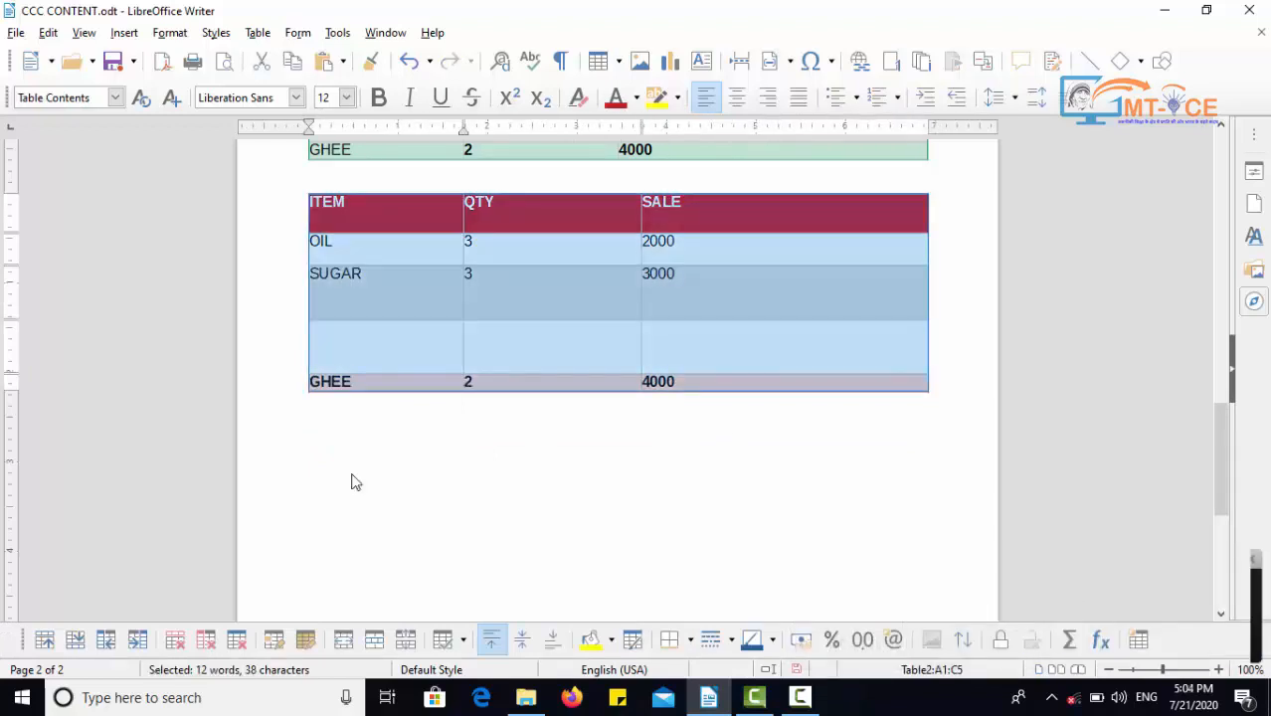